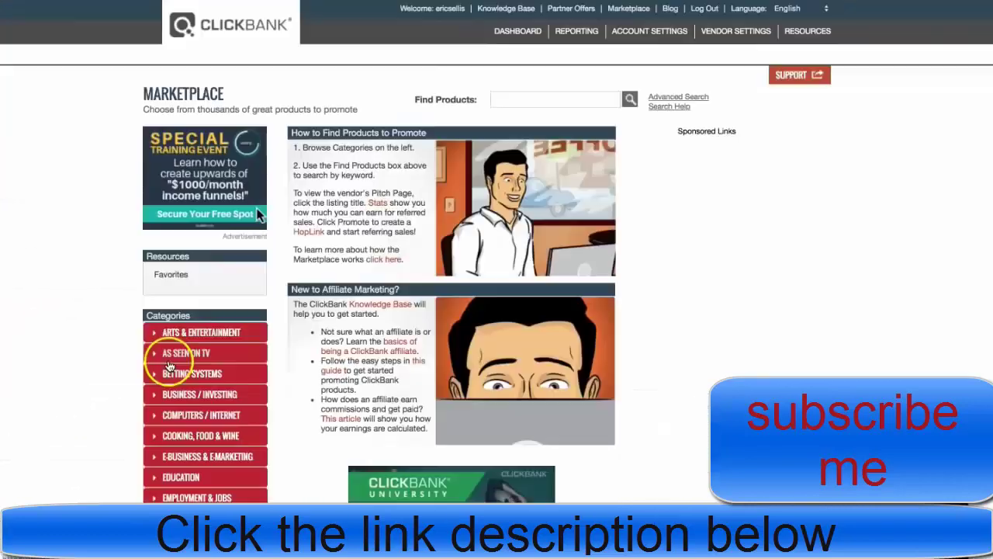
Step: Open the E-business & E-marketing category in the ClickBank marketplace
scroll(169, 363, down, 5)
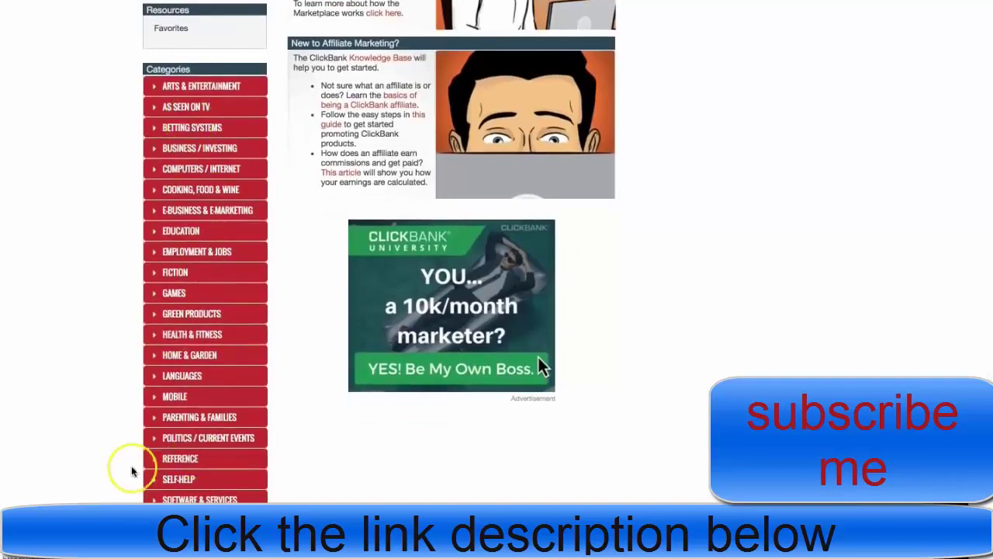
scroll(130, 468, down, 3)
scroll(131, 470, up, 3)
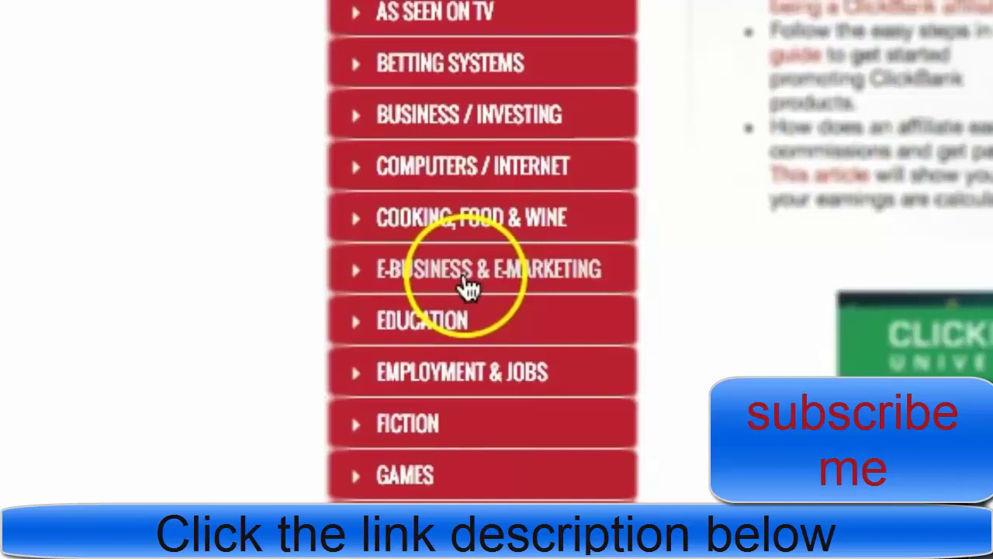
click(466, 284)
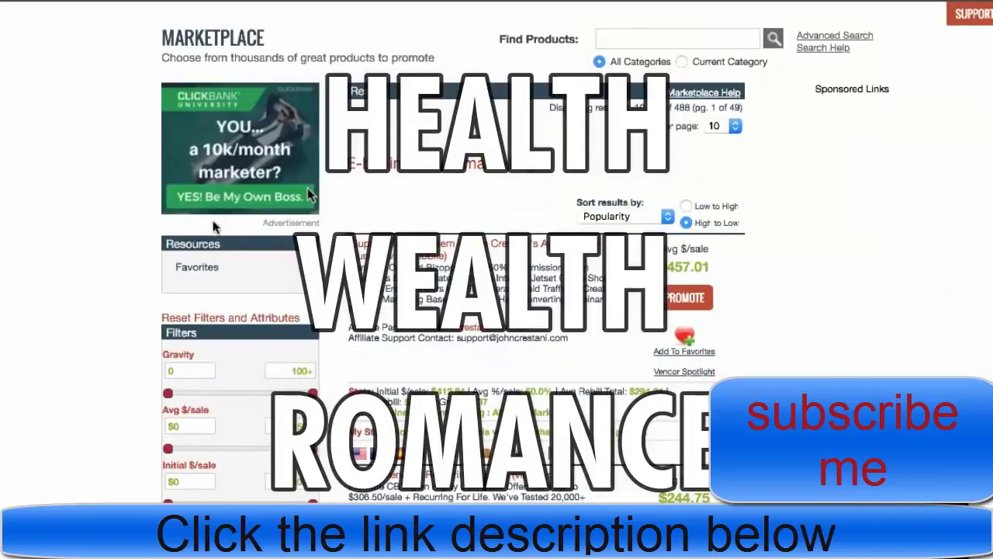
Step: Scroll down the category results to The CB Passive Income For 2018! listing
scroll(215, 226, down, 3)
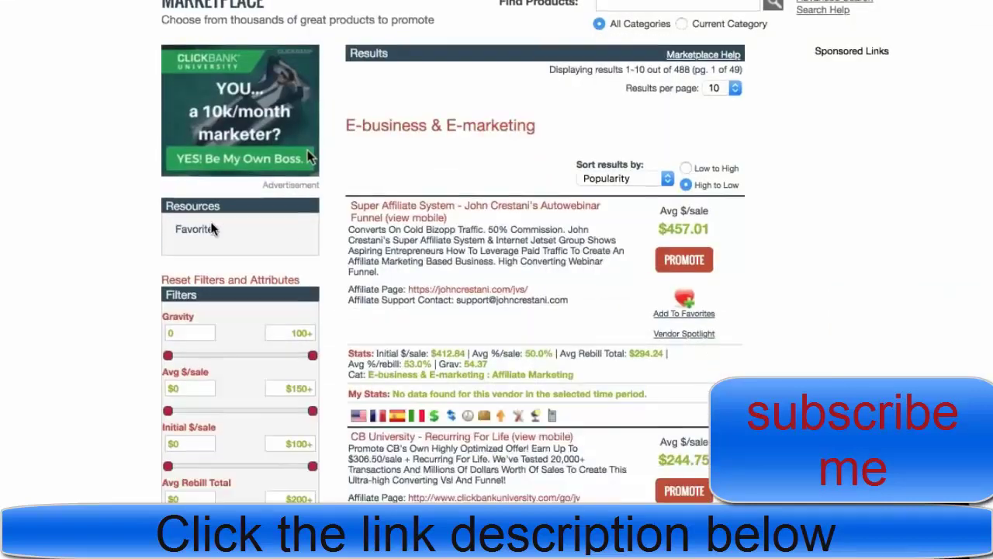
scroll(214, 228, up, 1)
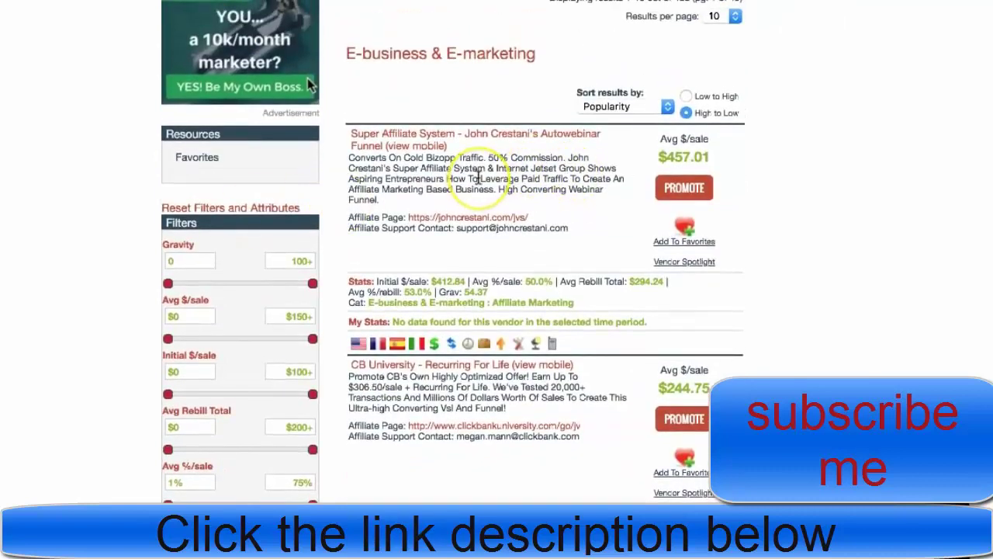
scroll(477, 179, down, 2)
scroll(477, 178, down, 4)
scroll(477, 178, down, 5)
scroll(477, 178, down, 2)
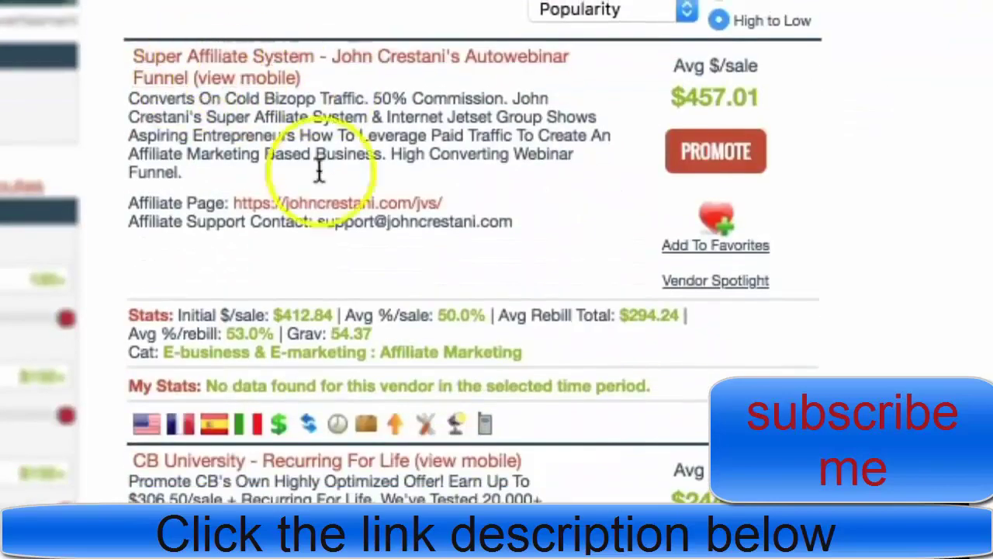
scroll(326, 441, down, 1)
scroll(311, 444, down, 2)
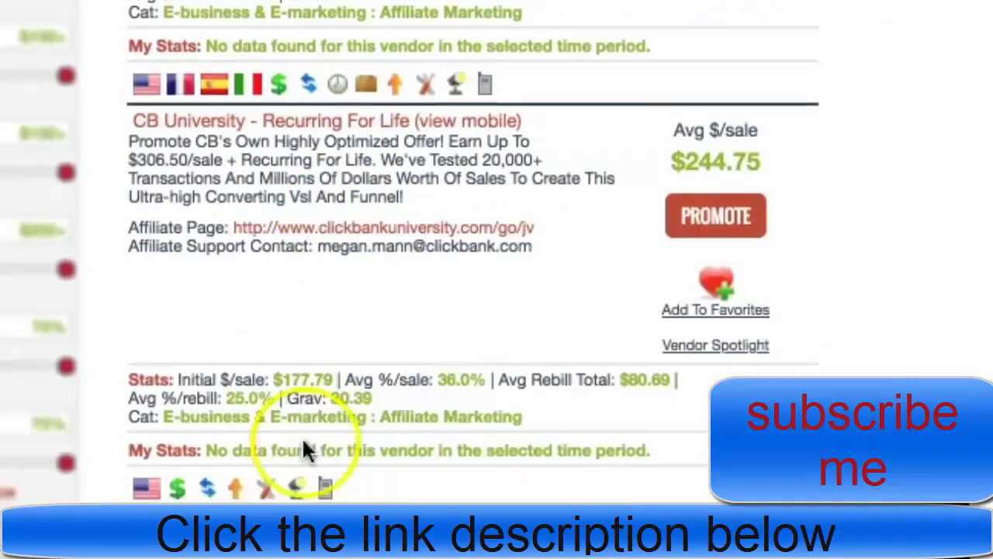
scroll(304, 442, down, 1)
scroll(303, 442, down, 10)
scroll(303, 442, down, 4)
scroll(303, 442, down, 6)
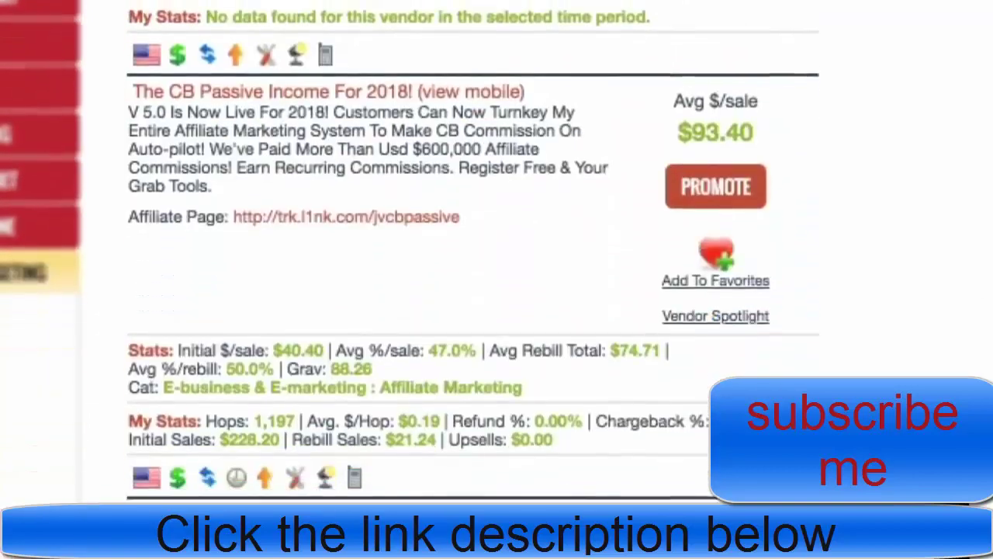
scroll(465, 311, up, 3)
scroll(466, 311, down, 1)
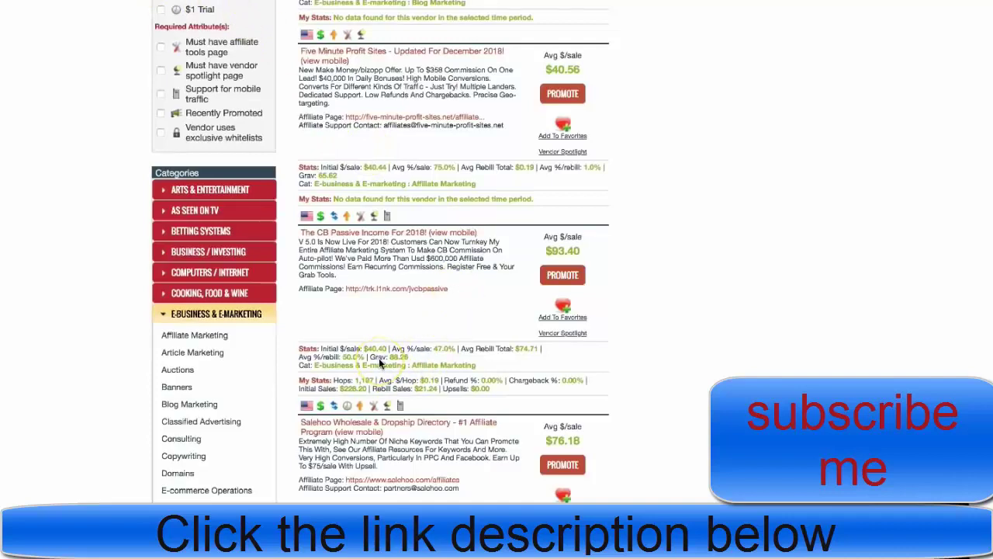
Step: Sort the E-business & E-marketing results by Gravity, high to low
scroll(372, 357, up, 5)
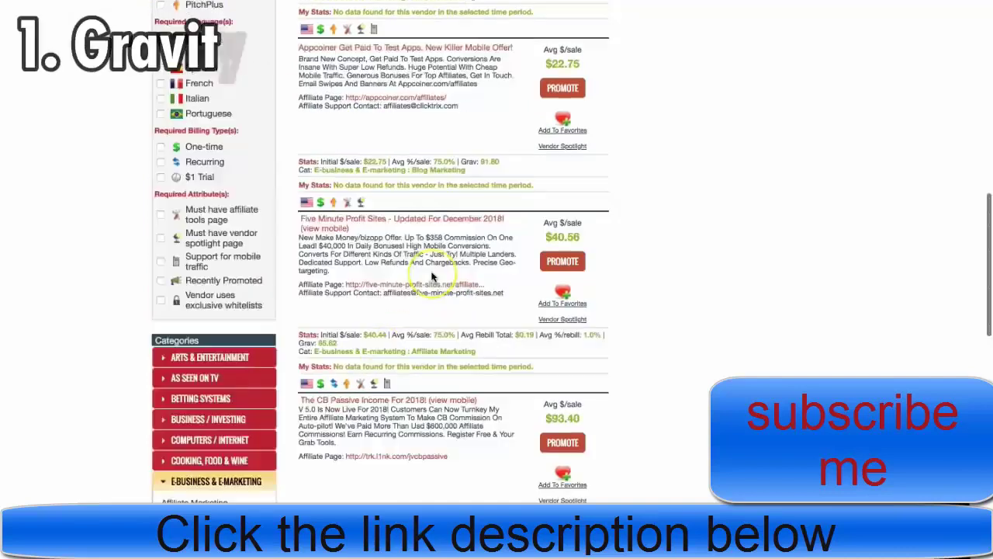
scroll(435, 279, up, 5)
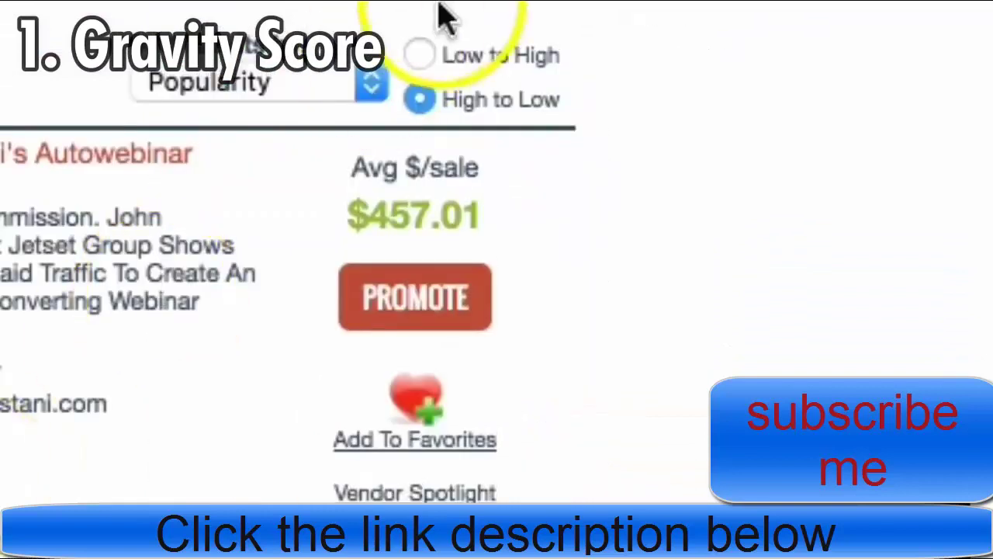
click(261, 93)
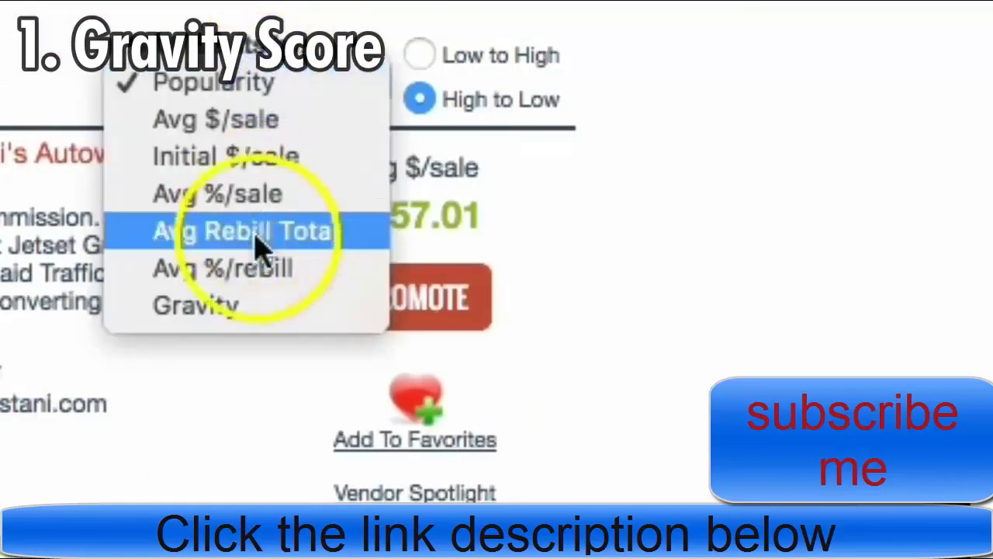
click(254, 306)
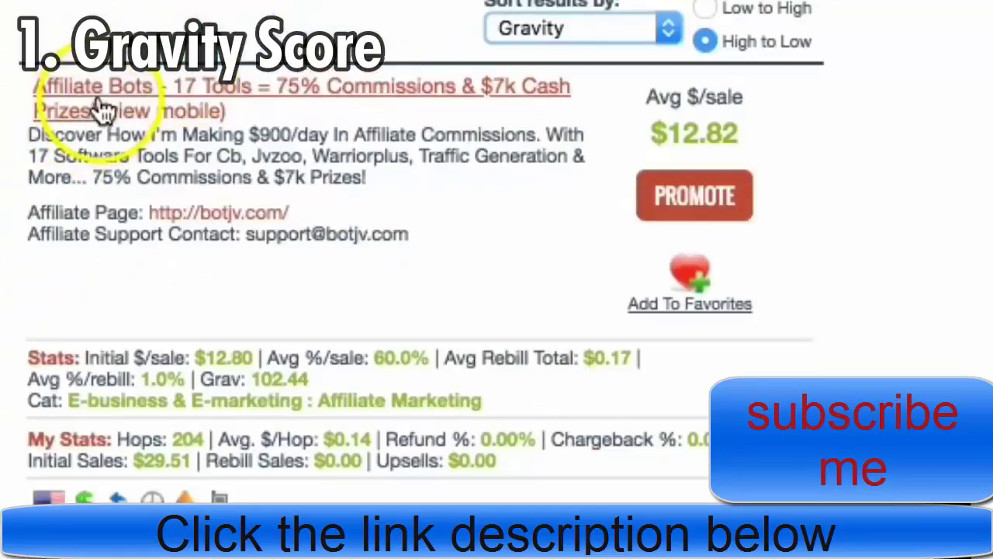
Step: Scroll the Gravity-sorted results down to The CB Passive Income listing
scroll(372, 377, down, 2)
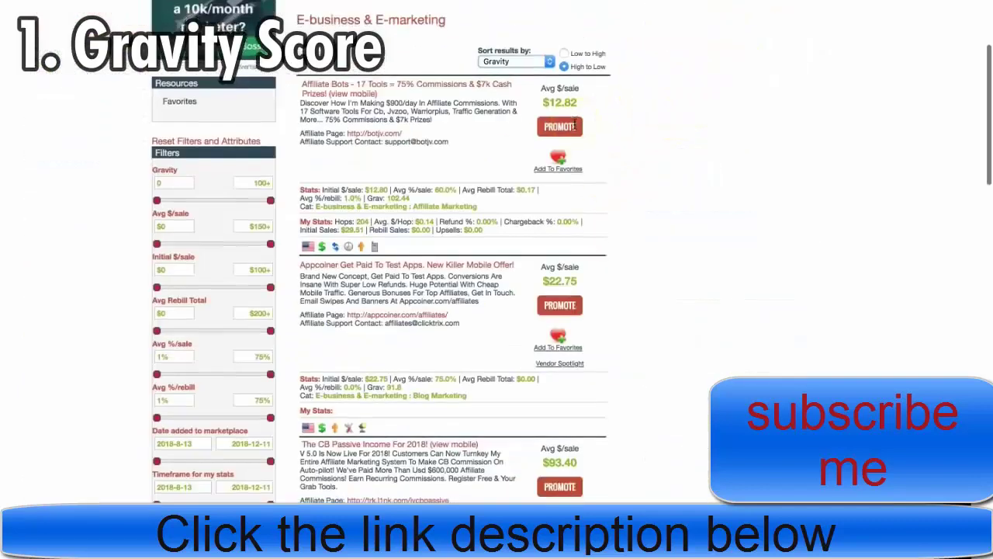
scroll(574, 124, down, 3)
scroll(574, 124, down, 3)
scroll(574, 124, down, 3)
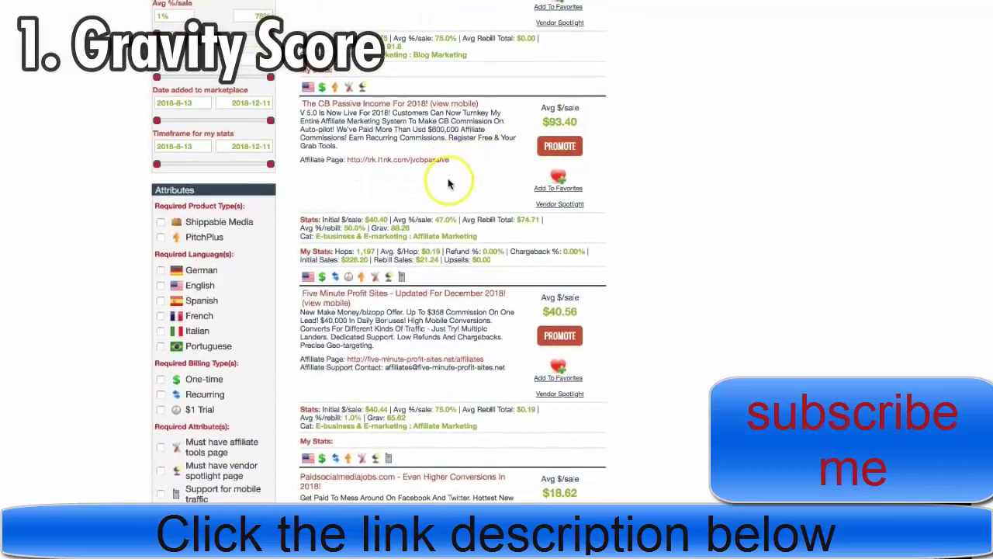
scroll(451, 182, down, 1)
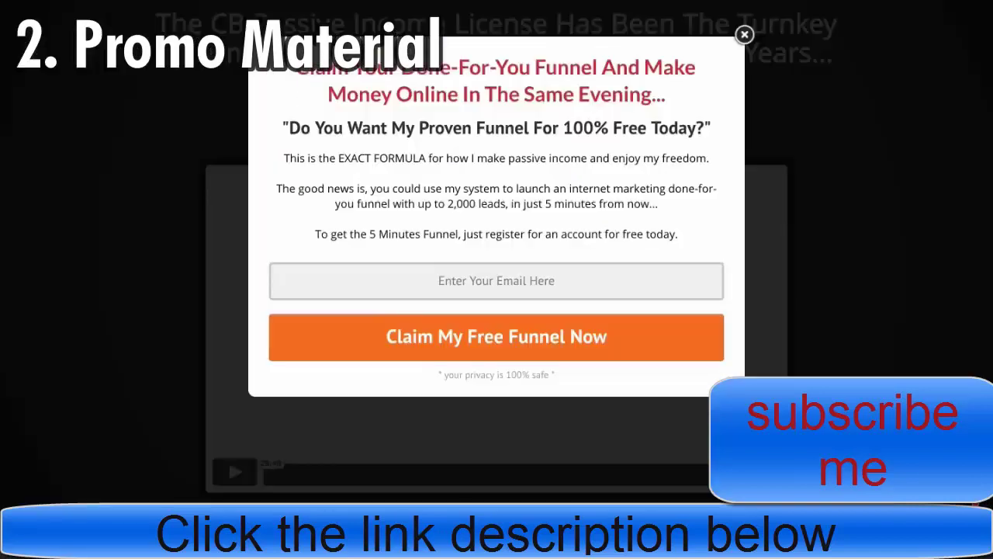
click(744, 40)
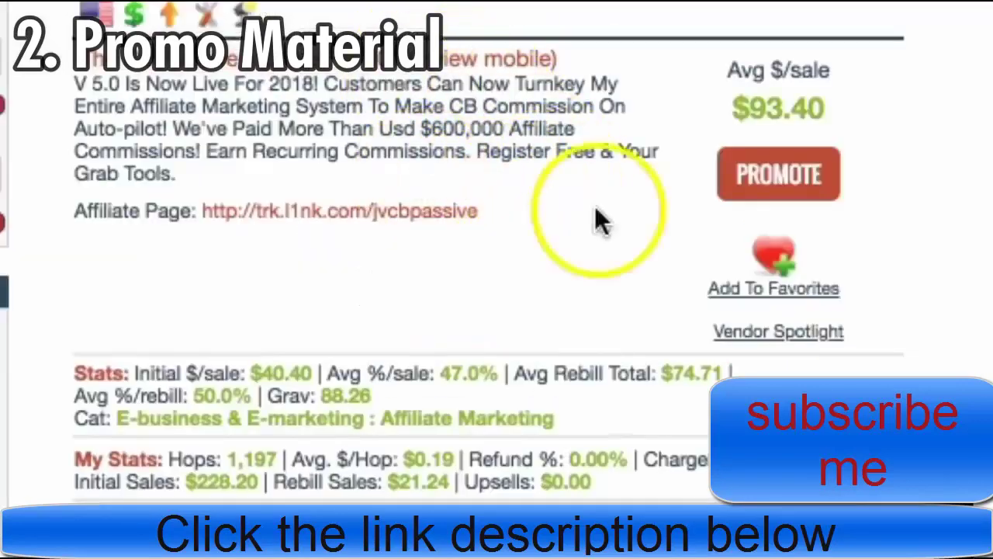
Step: Promote the CB Passive Income offer and generate its HopShield-encrypted HopLink
click(790, 185)
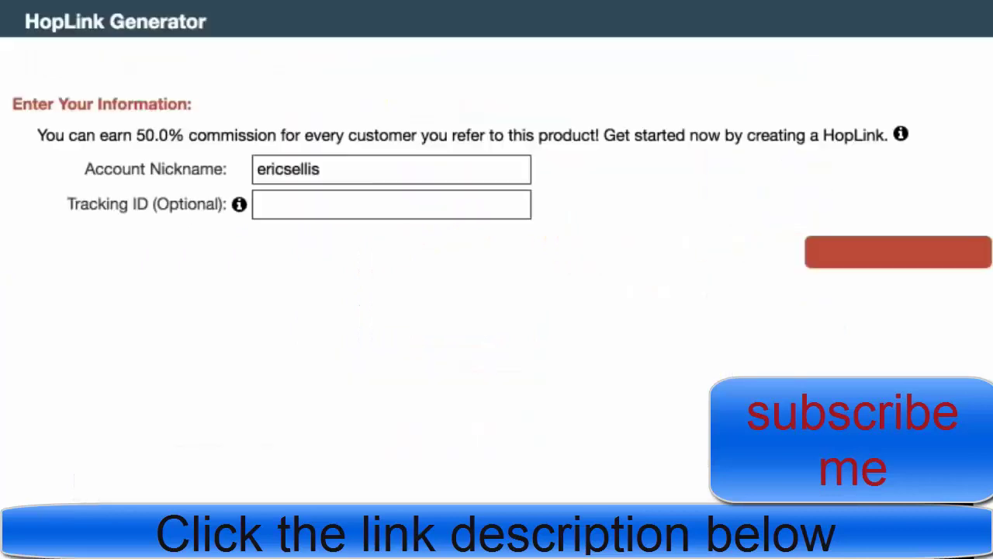
click(897, 267)
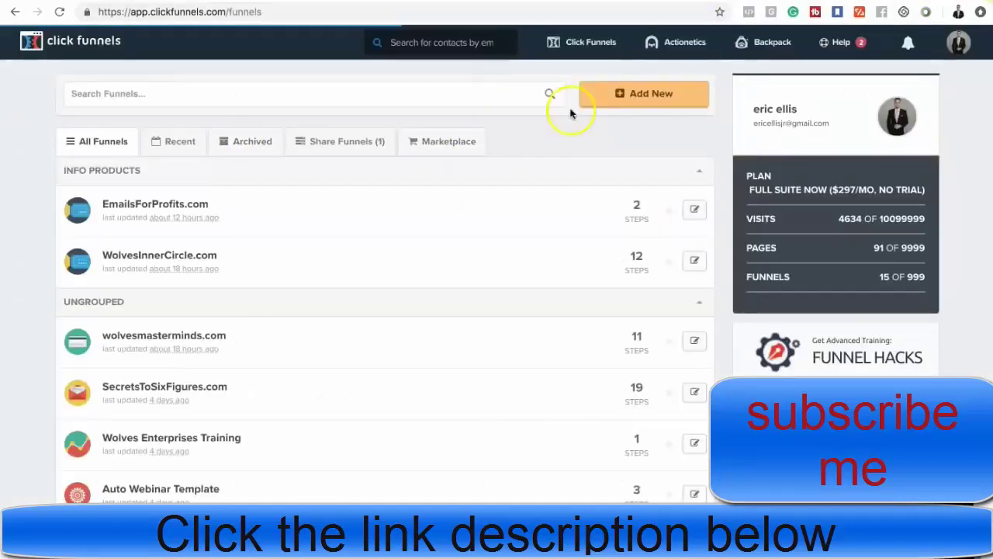
mouse_move(583, 42)
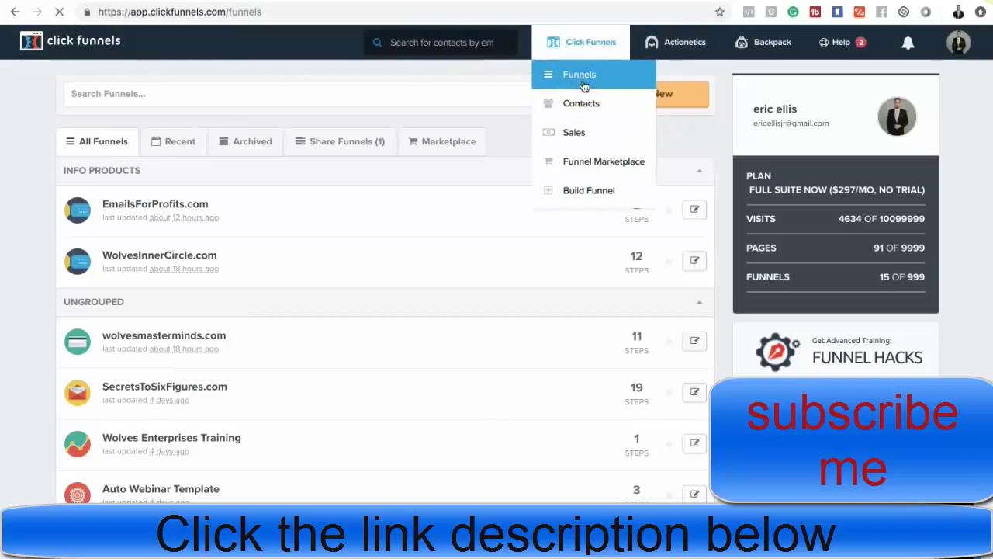
Step: Build a Classic Funnel Builder 'Collect Emails' funnel named Demo Funnel
click(585, 85)
scroll(549, 217, down, 3)
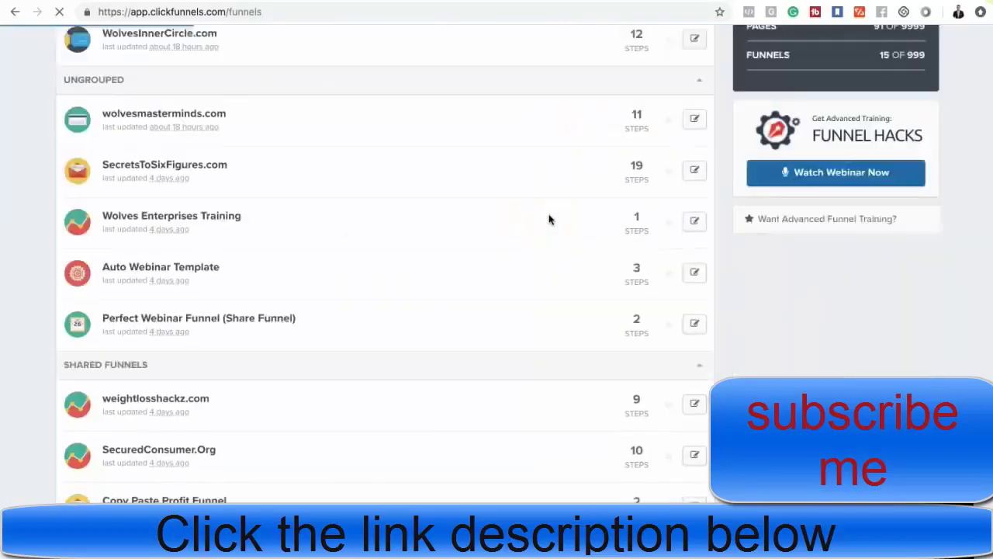
scroll(549, 220, down, 5)
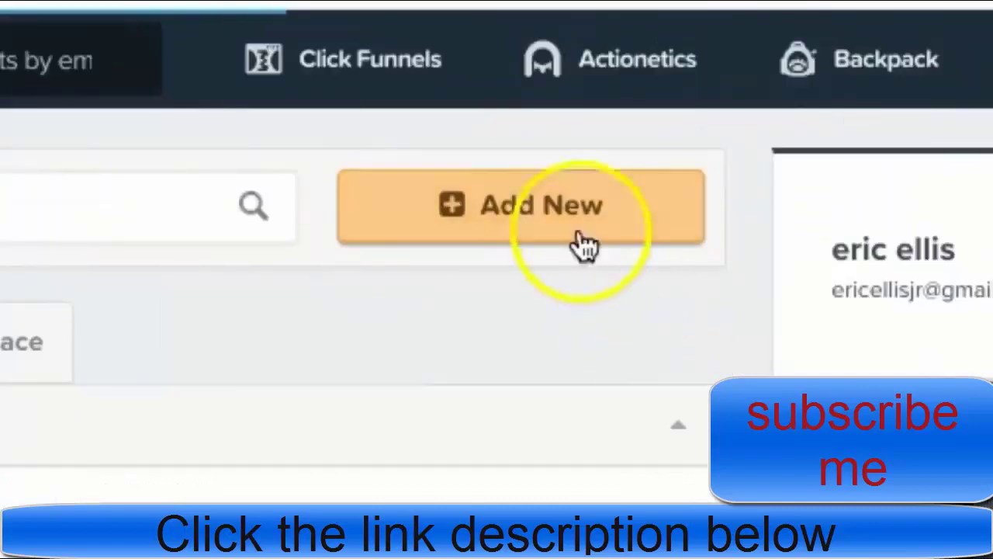
click(652, 98)
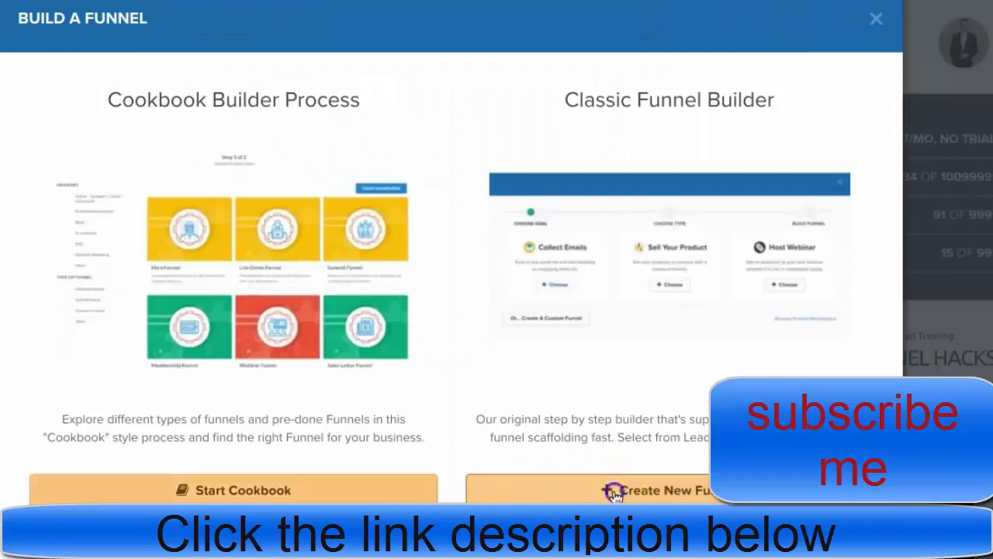
click(613, 492)
click(175, 272)
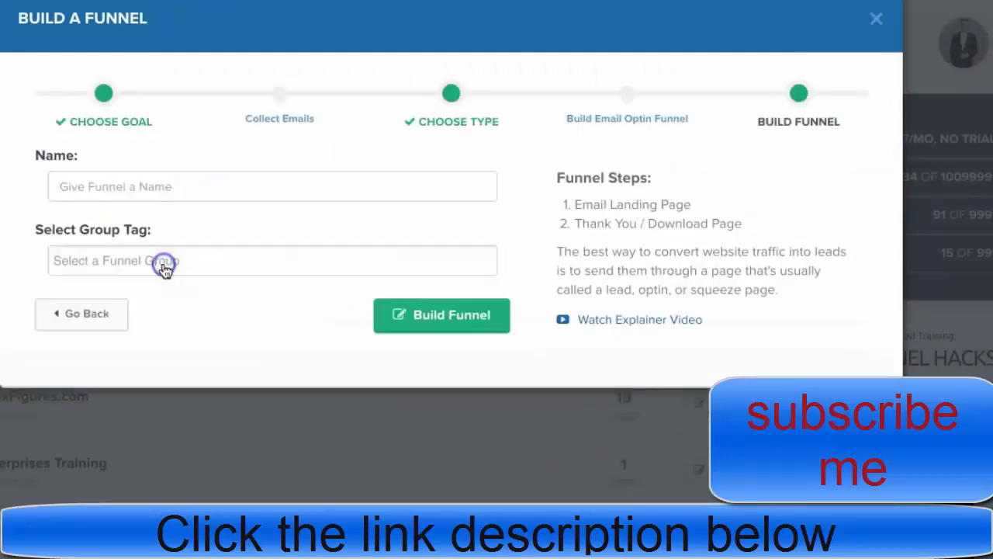
text(D)
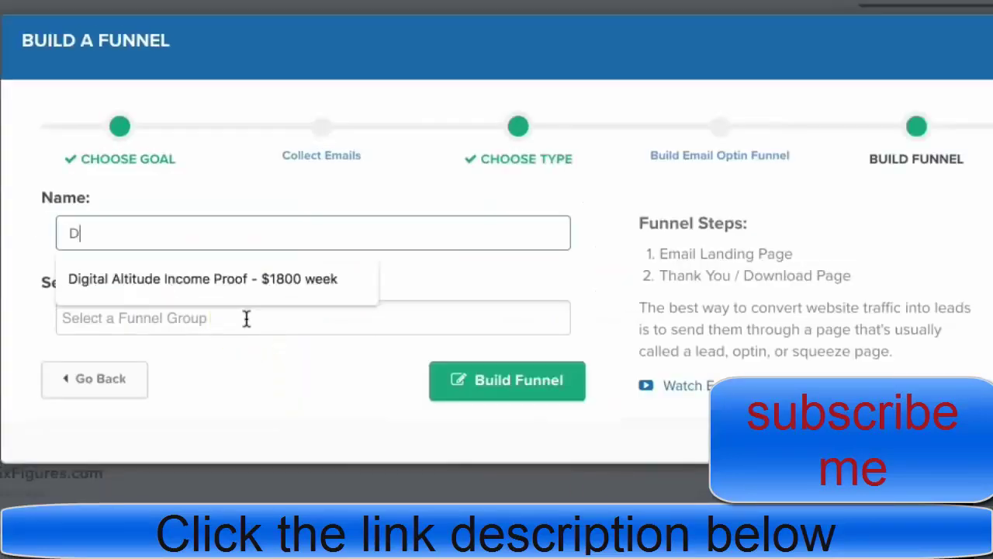
text(emo Funnel)
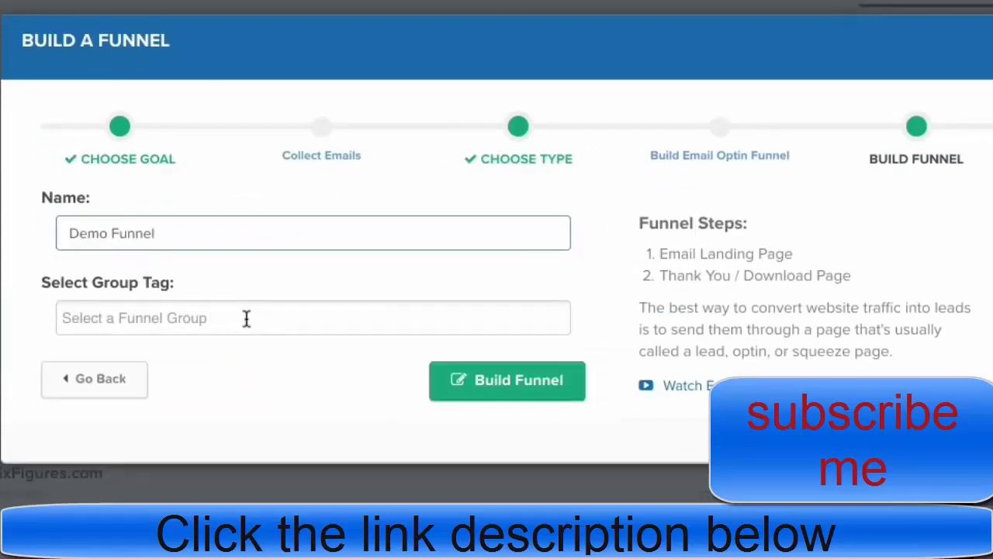
click(486, 383)
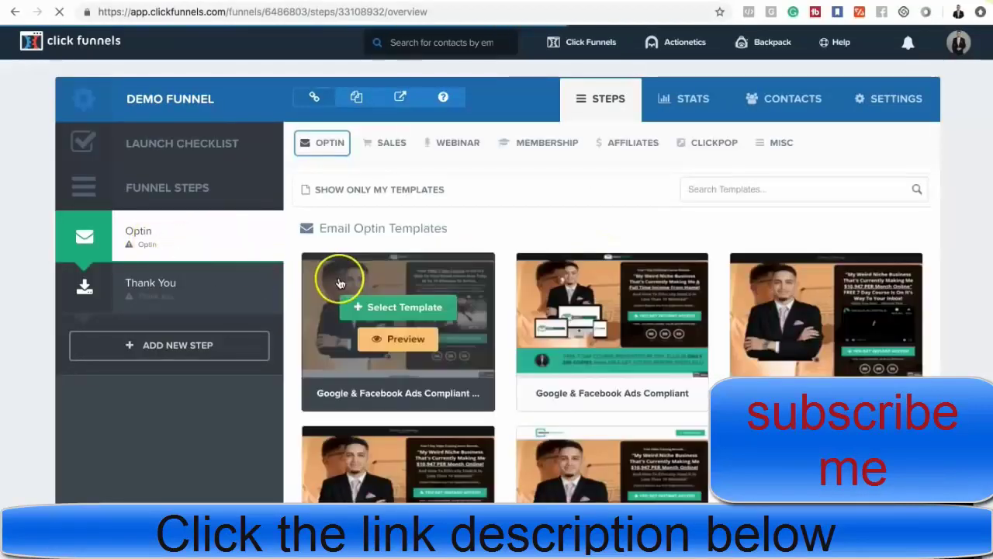
Step: Apply the Free Masterclass template to the Optin step and open that page in the editor
scroll(333, 279, down, 5)
scroll(339, 283, down, 3)
scroll(339, 283, down, 1)
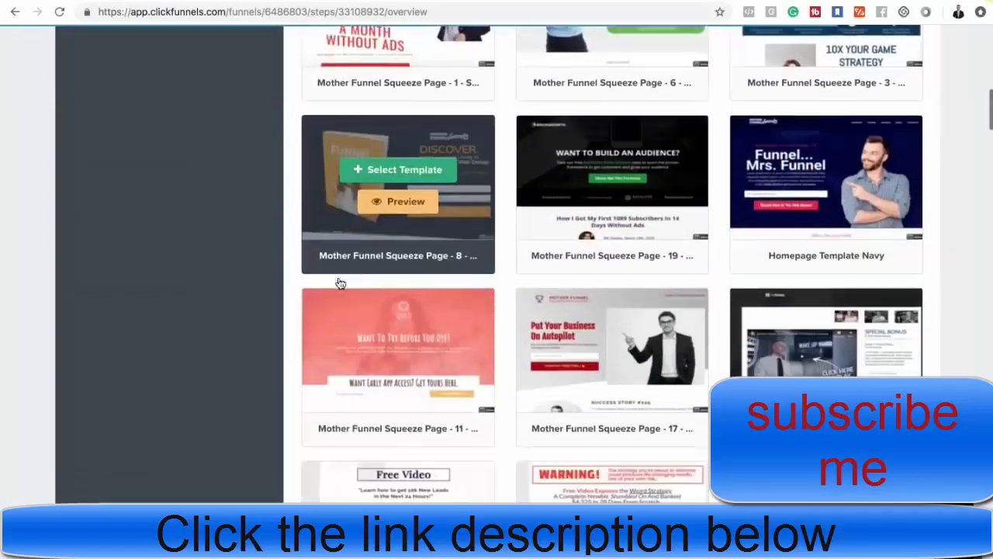
scroll(339, 283, down, 1)
scroll(339, 283, down, 5)
click(862, 158)
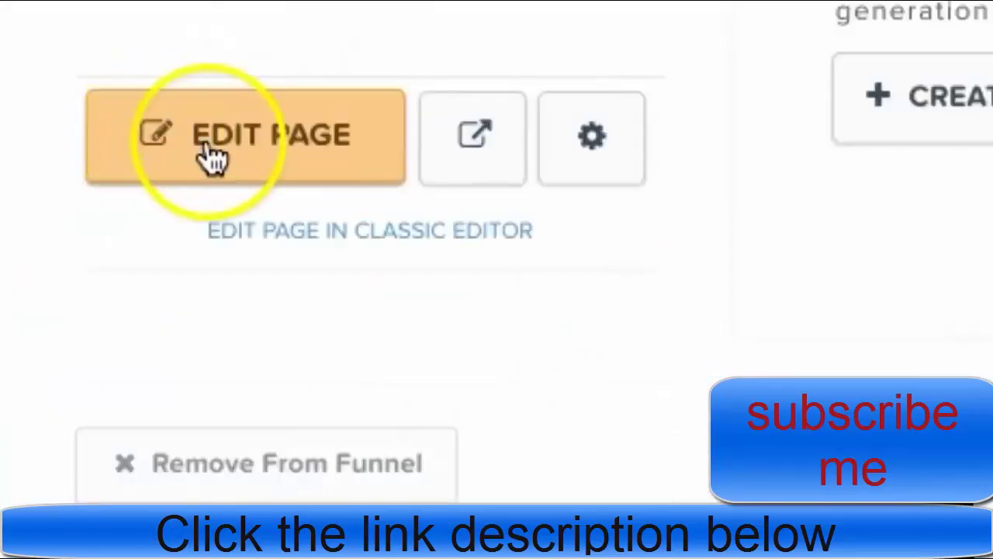
click(351, 397)
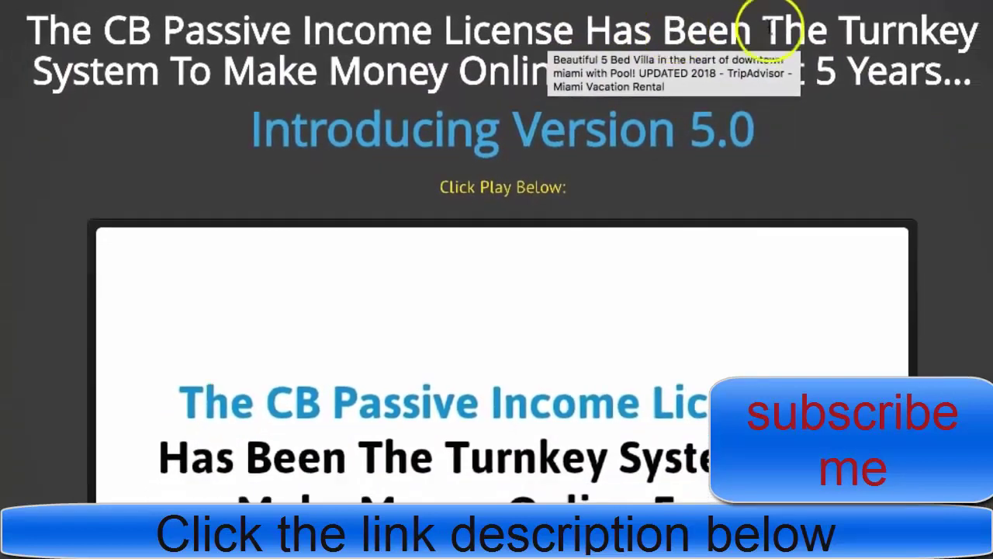
Step: Select and copy 'The Turnkey System To Make Money Online' from the sales page headline
mouse_move(764, 28)
mouse_down()
mouse_move(524, 84)
mouse_move(623, 91)
mouse_move(574, 72)
mouse_up()
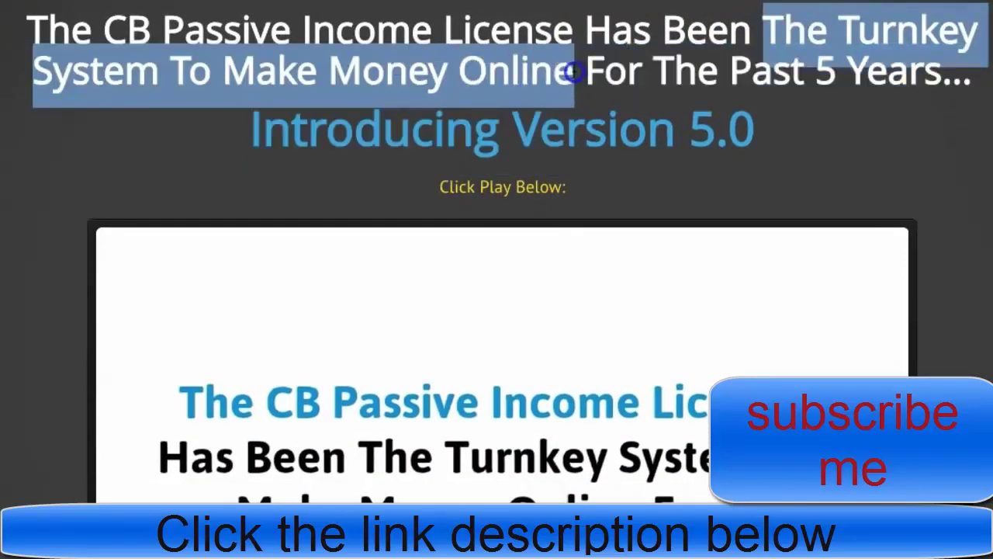
drag(675, 77, 668, 78)
key(ctrl+c)
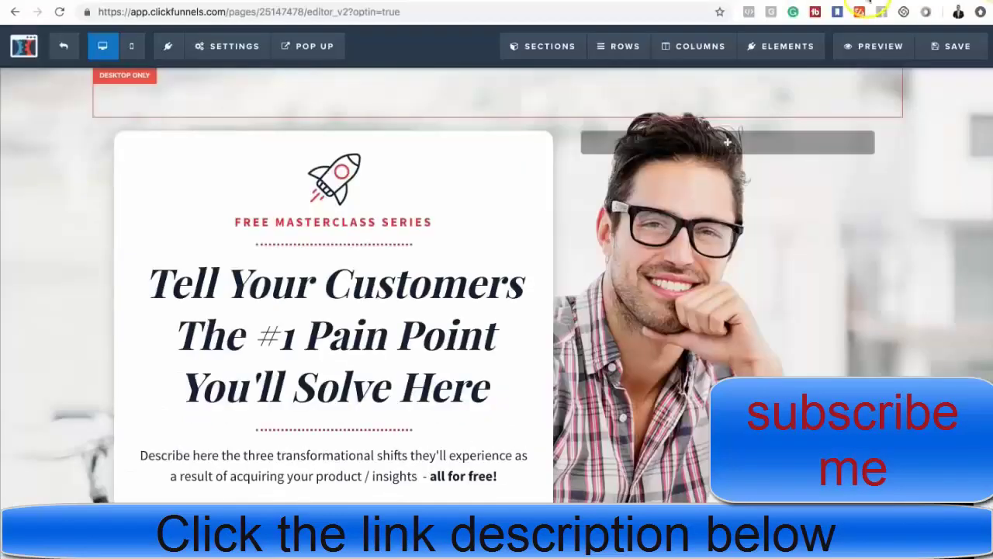
Step: Replace the optin headline with 'The Turnkey System To Make Money Online'
click(366, 325)
mouse_move(496, 388)
mouse_down()
mouse_move(381, 367)
mouse_move(137, 288)
mouse_up()
key(ctrl+v)
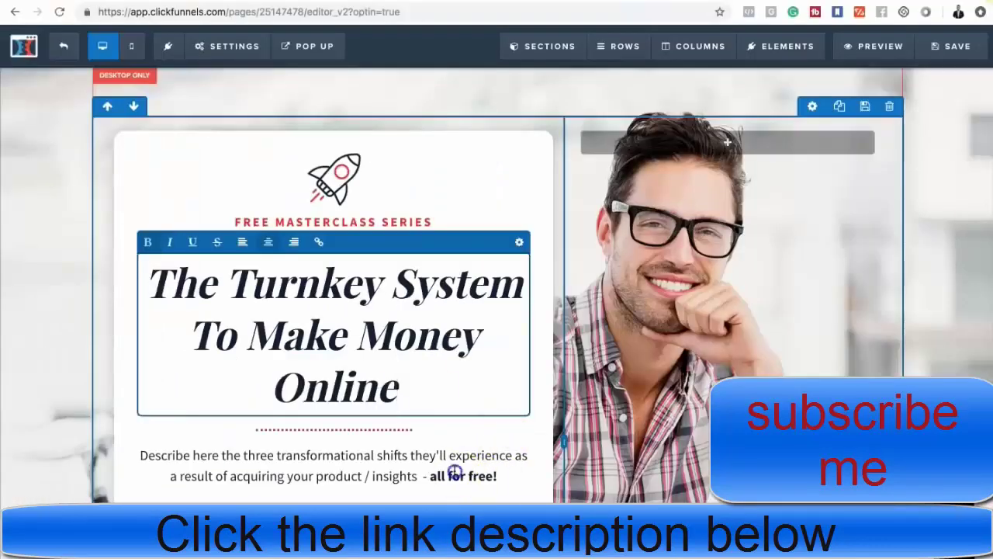
Step: Rewrite the description to 'Even if you're a complete beginner or have no prior experience'
click(450, 472)
drag(512, 476, 128, 462)
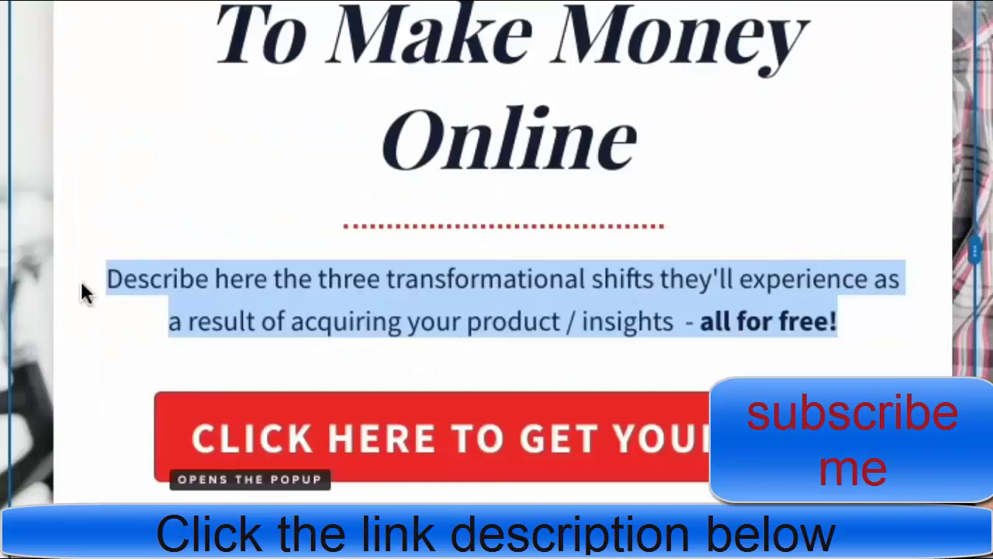
click(299, 278)
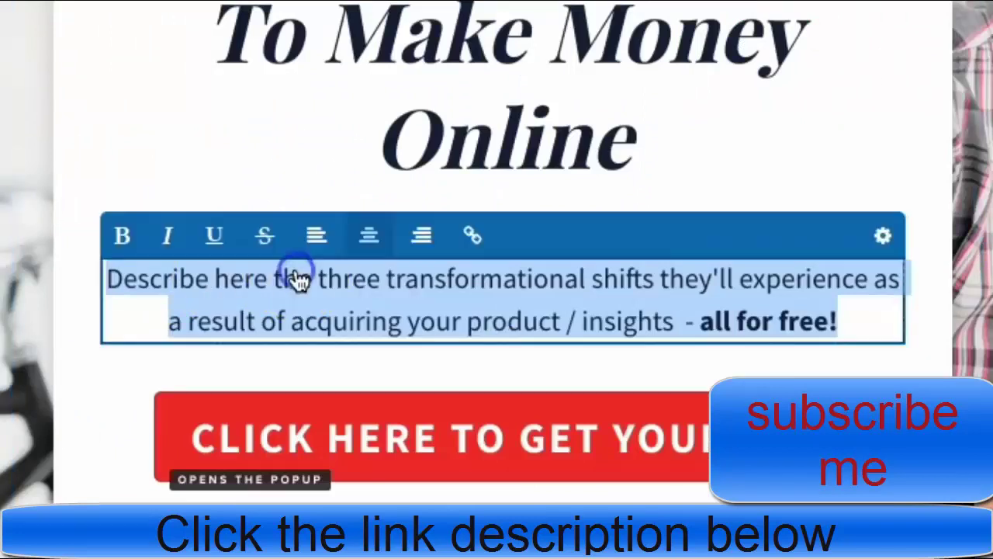
text(Eb)
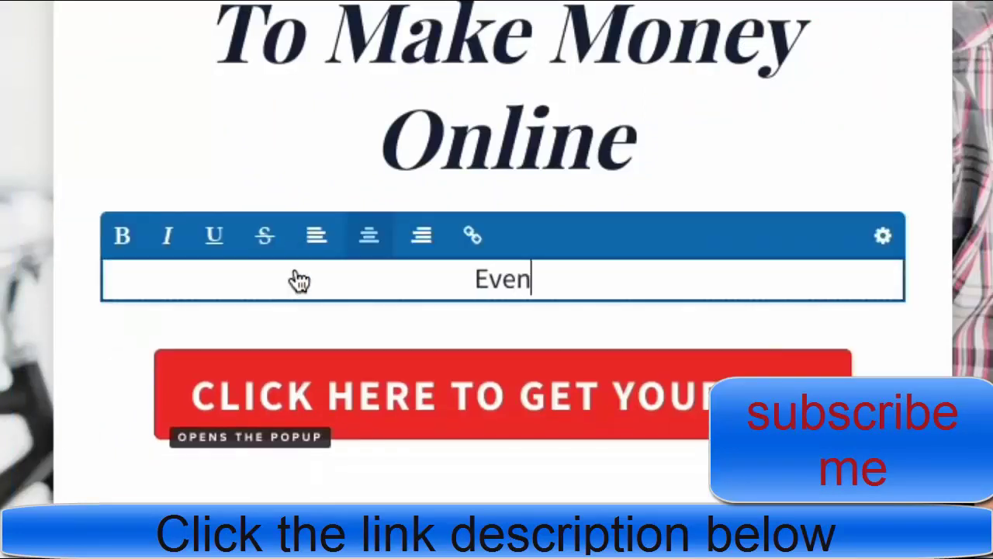
text(re a)
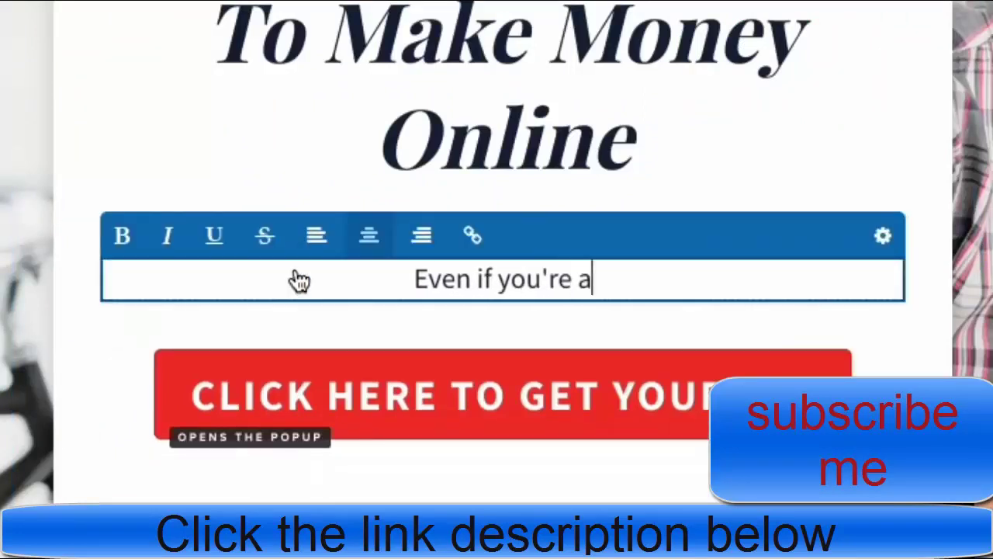
text( complete begi)
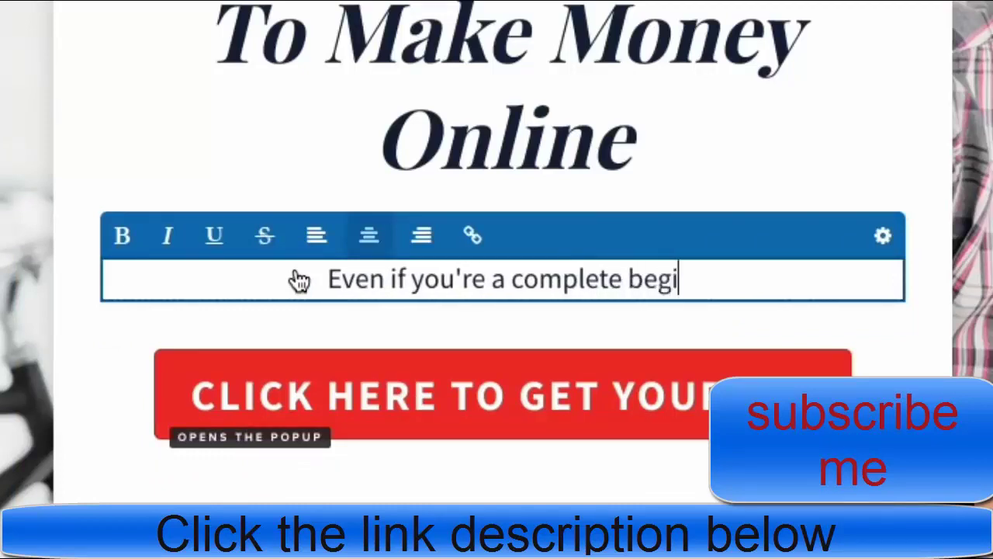
text(n)
key(BackSpace)
text(nner o)
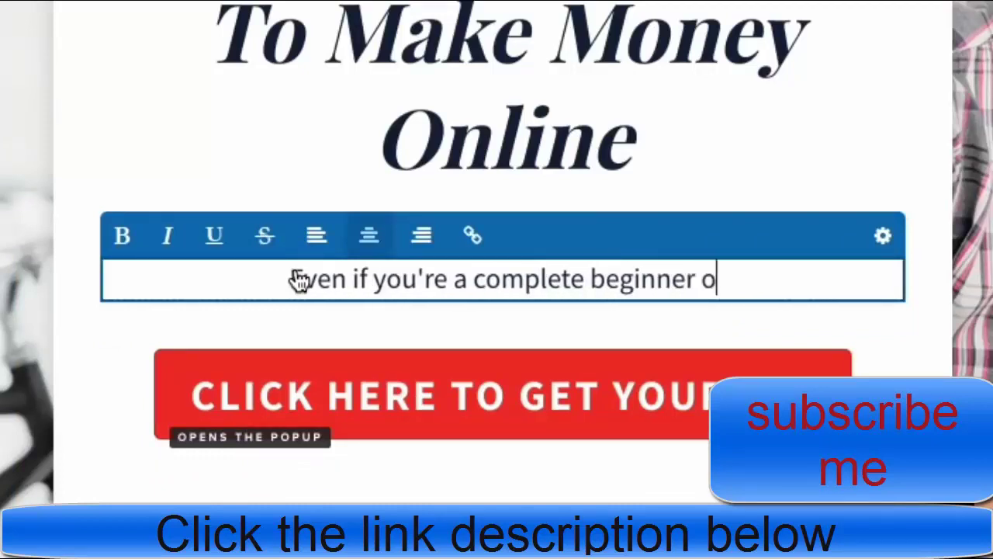
text(r have no [r)
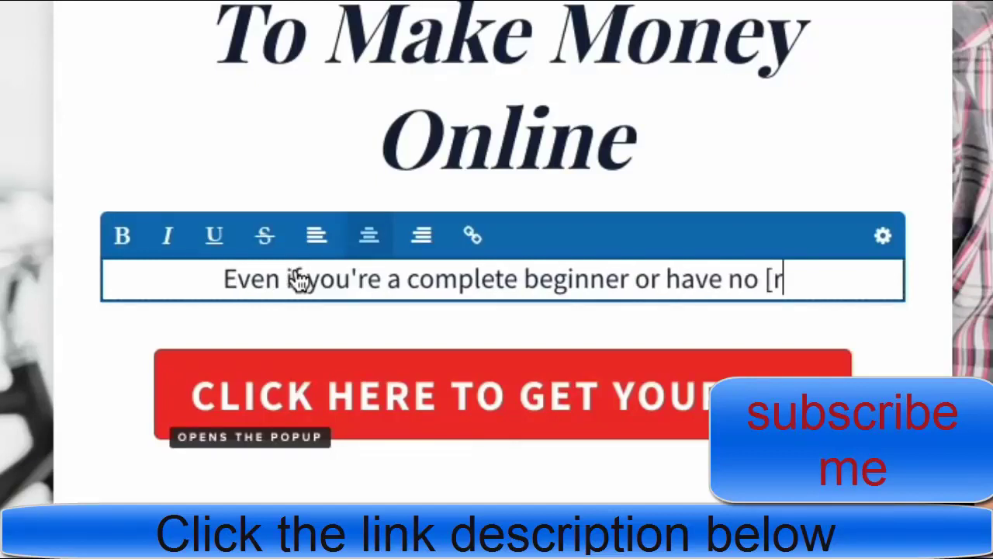
text(i)
key(BackSpace)
key(BackSpace)
key(BackSpace)
text(p)
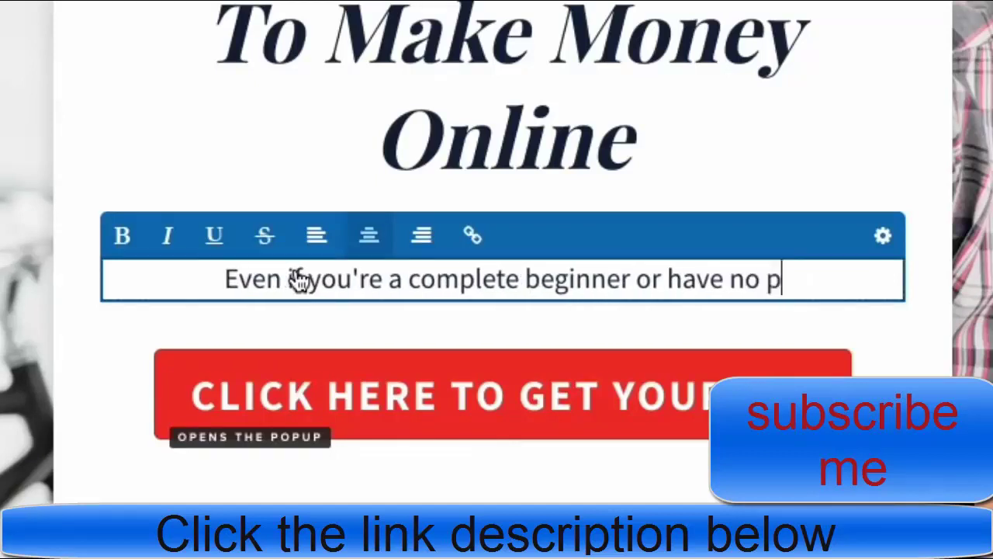
text(rior ex)
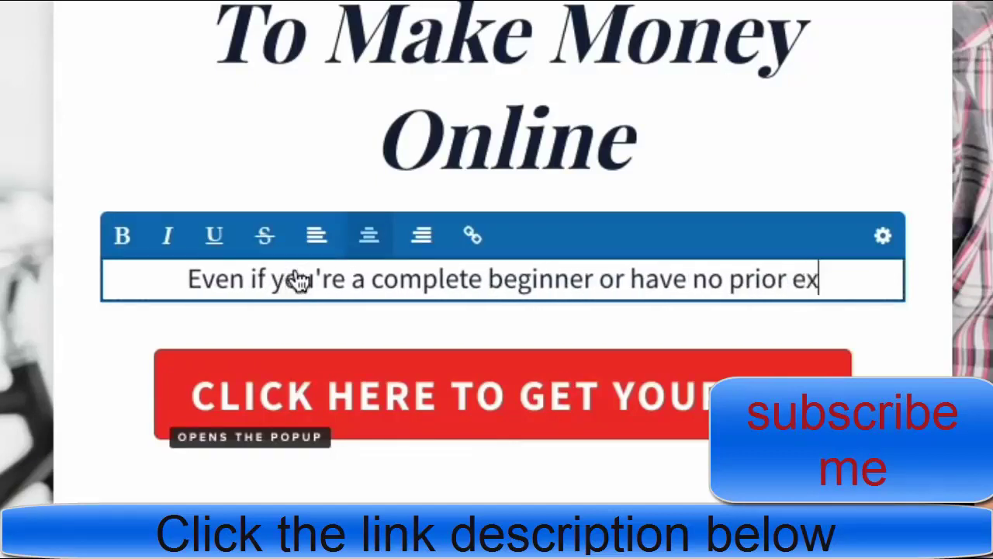
text(perience)
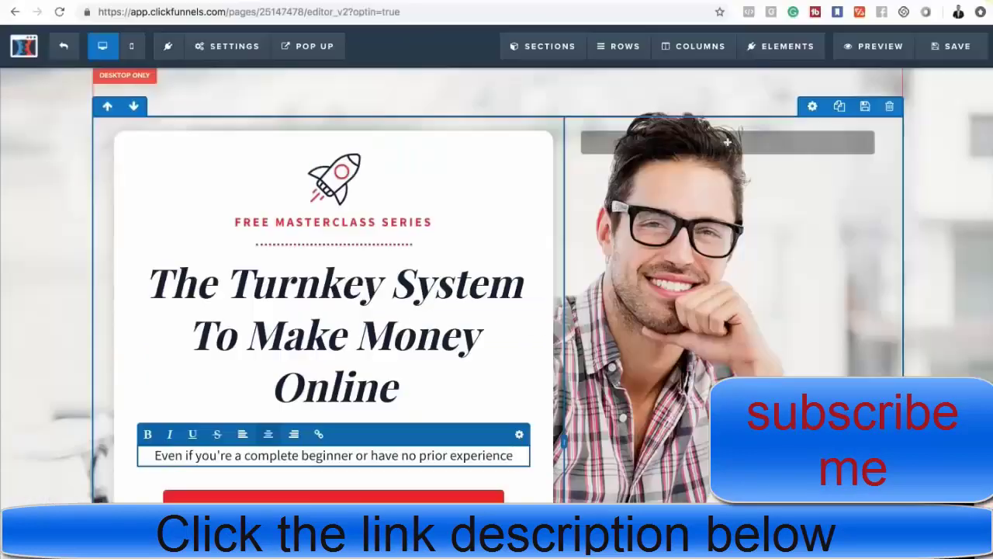
Step: Recolour the opt-in button green and start replacing its text with 'YES!'
click(434, 497)
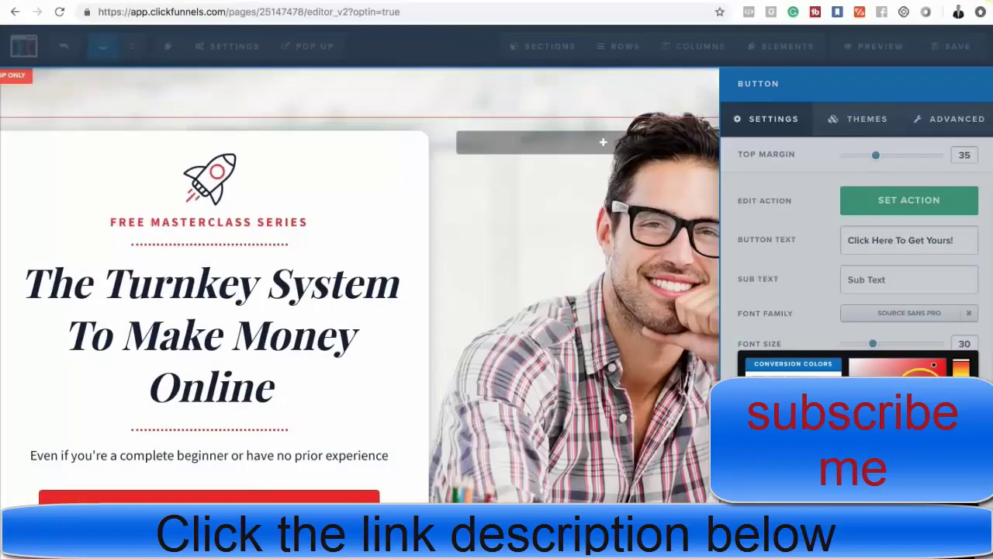
drag(960, 364, 961, 396)
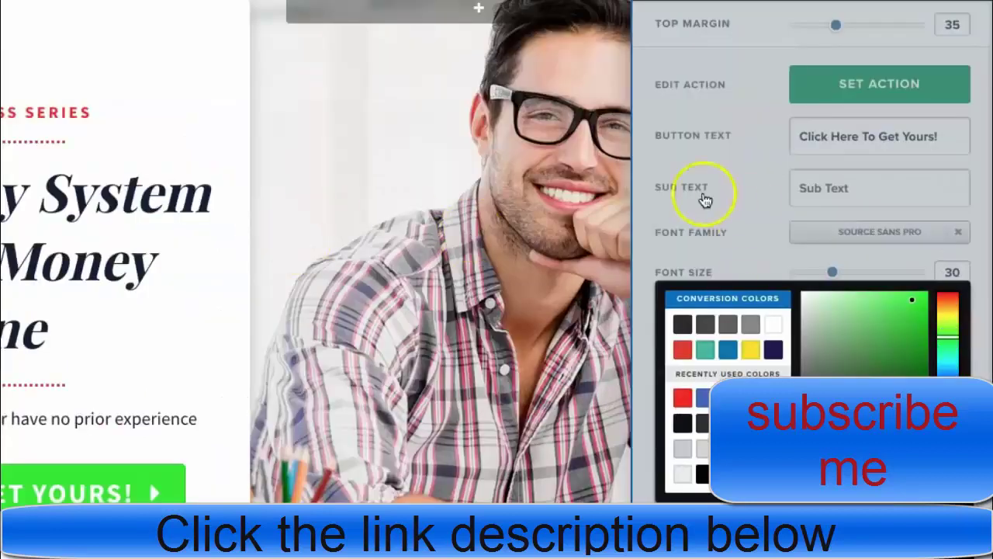
click(860, 165)
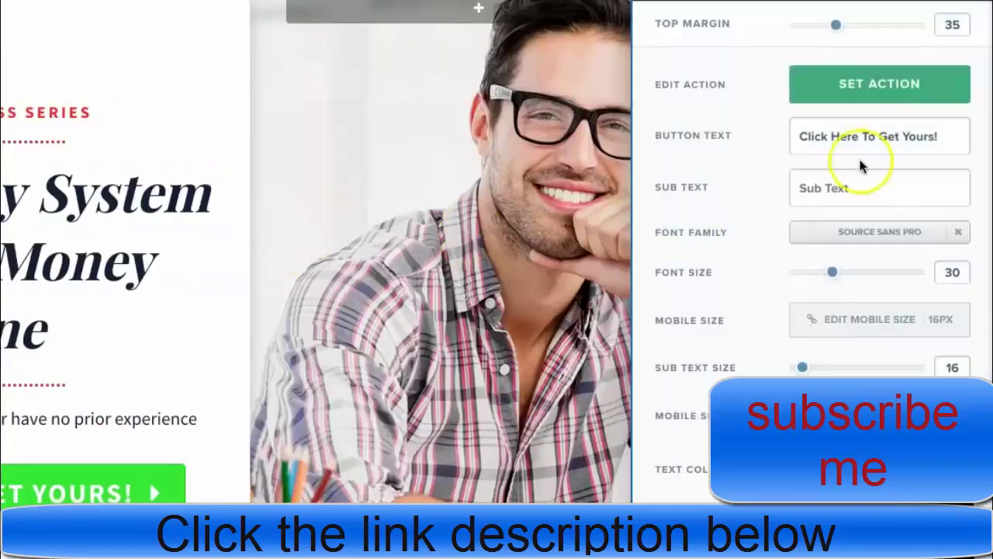
drag(967, 132, 628, 131)
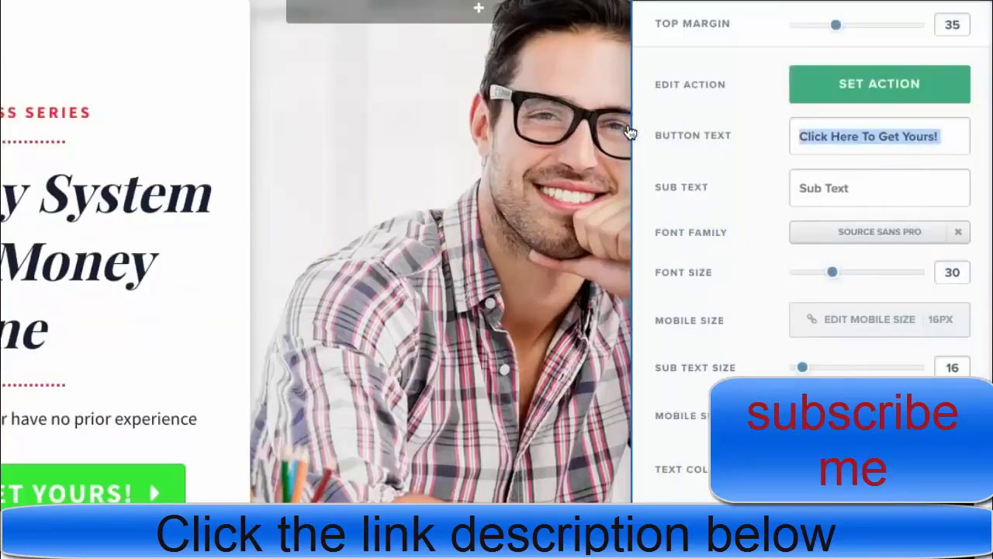
text(YES)
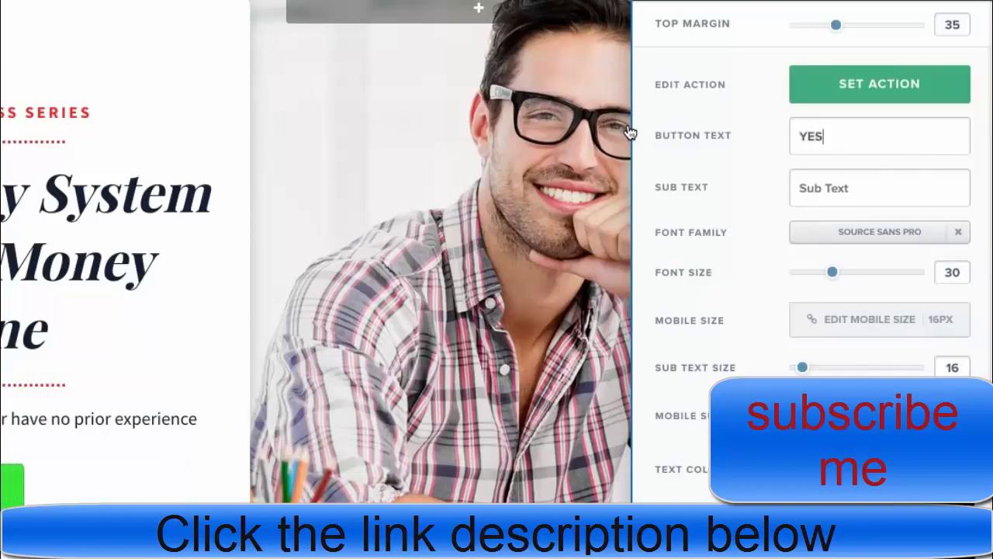
text(! GIVE ME ACCESS)
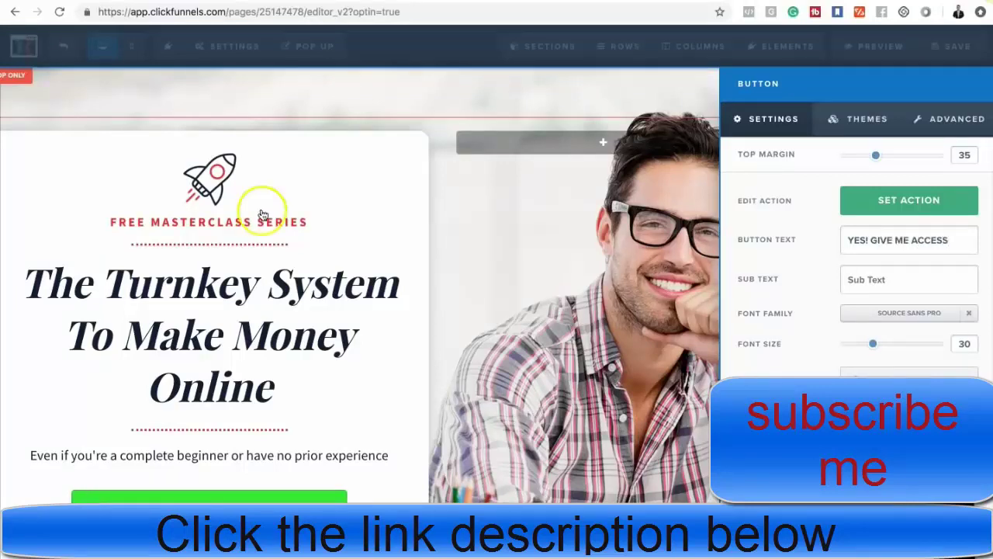
Step: Close the button settings and delete the red rocket section beneath the hero area
click(256, 233)
scroll(439, 345, down, 3)
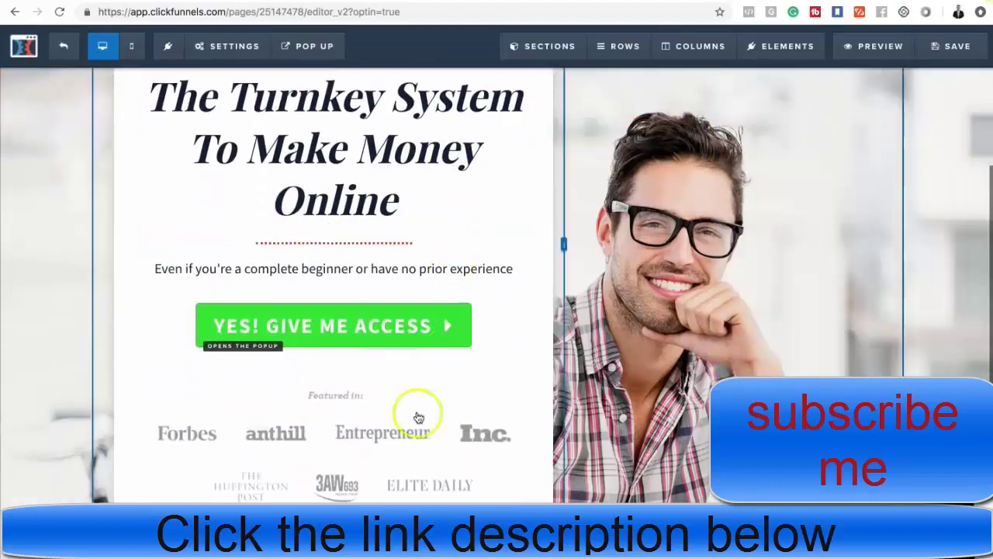
scroll(410, 442, down, 5)
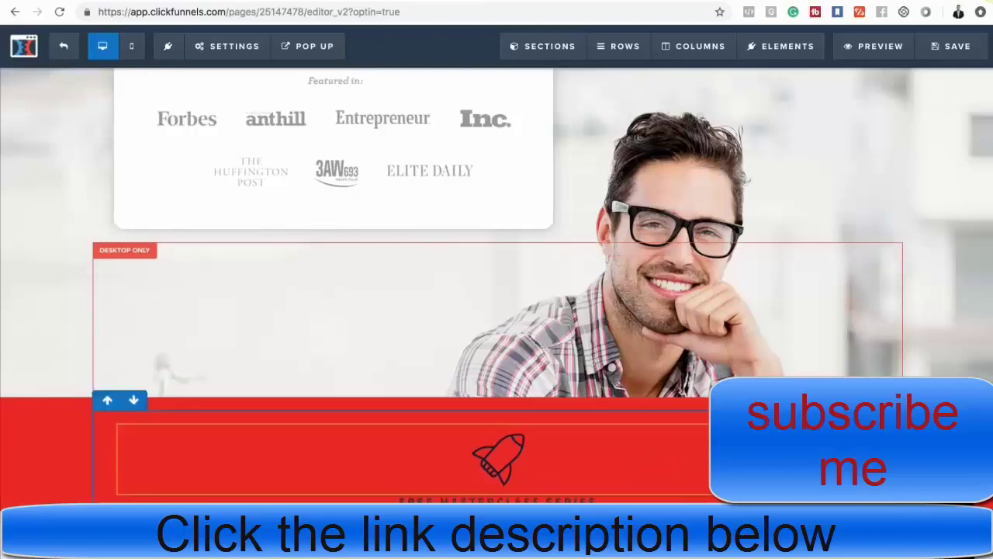
scroll(497, 311, up, 1)
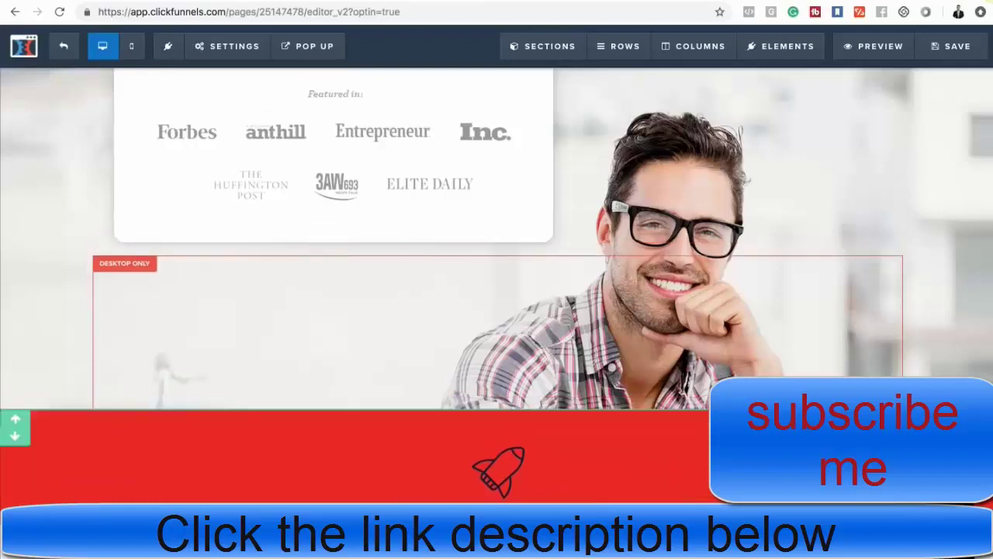
click(613, 195)
click(616, 90)
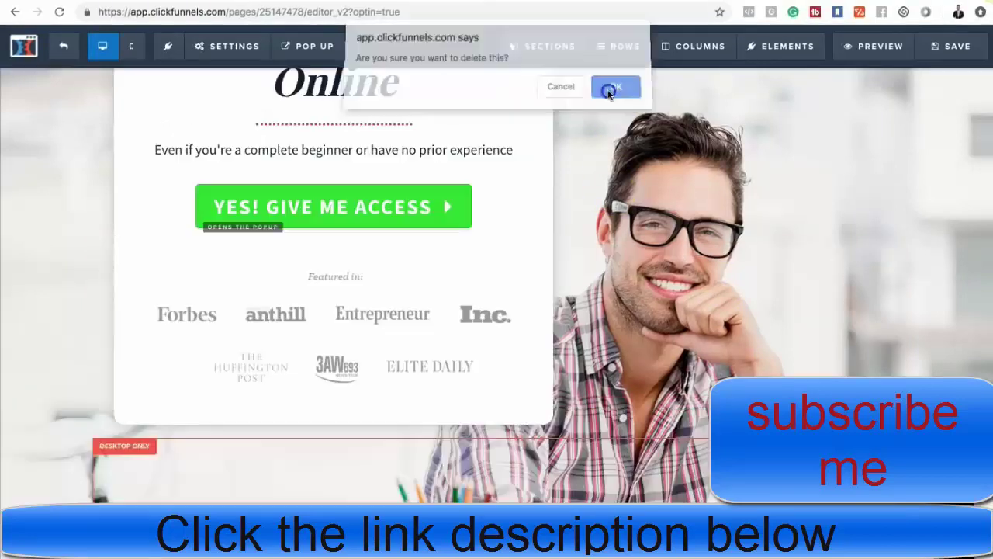
scroll(432, 222, up, 5)
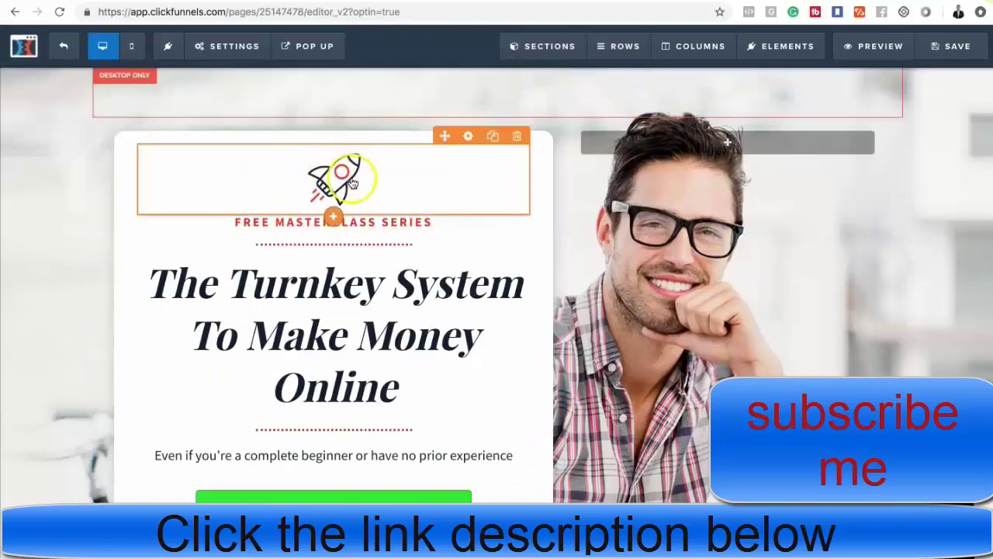
mouse_move(513, 137)
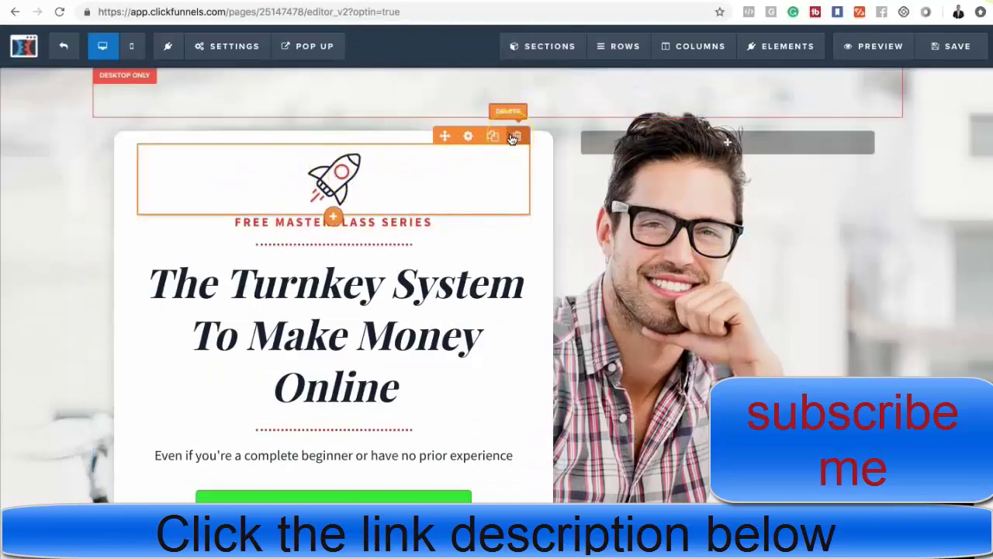
Step: Rename the label to FREE VIDEO TRAINING and set its text and bold colours to green
click(401, 226)
drag(436, 222, 345, 220)
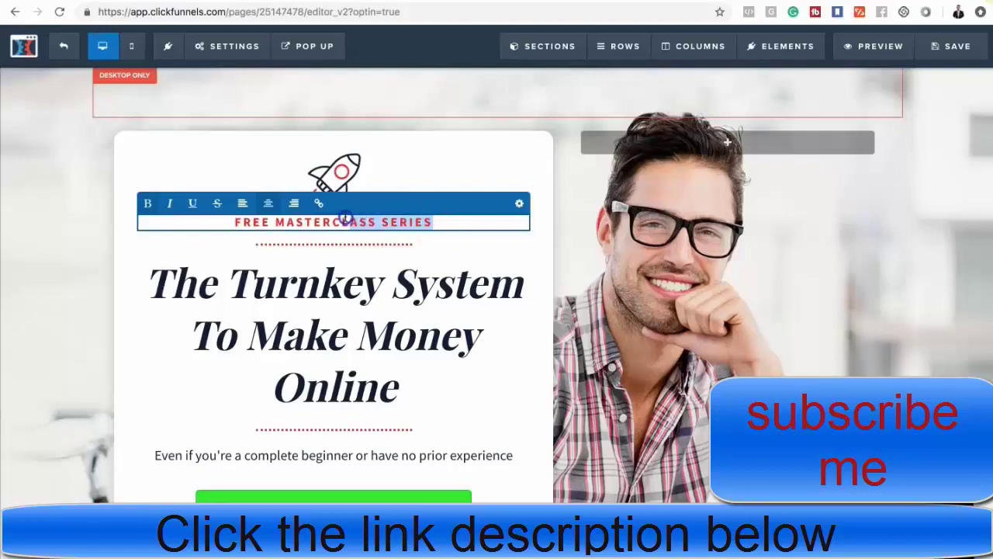
text(V)
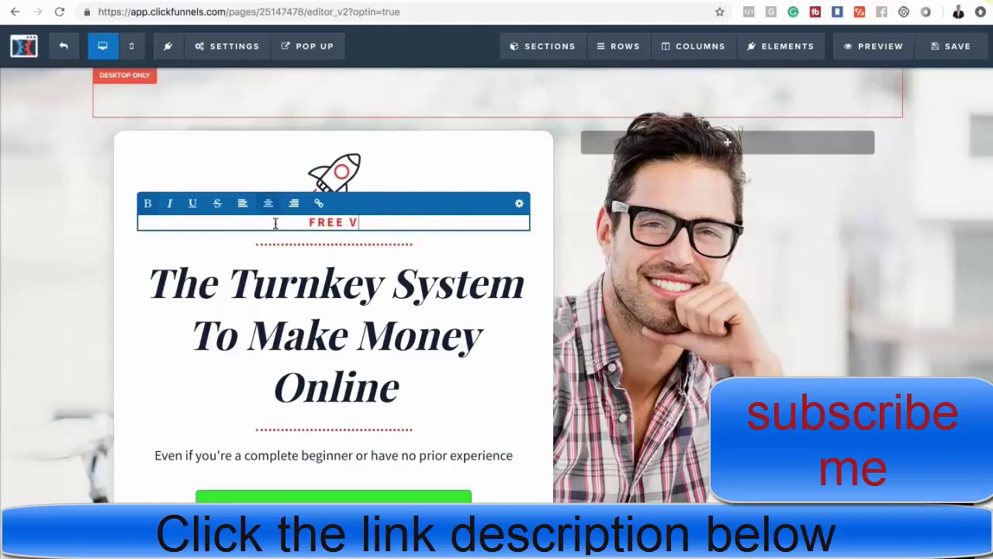
text(IDEO TRAINING)
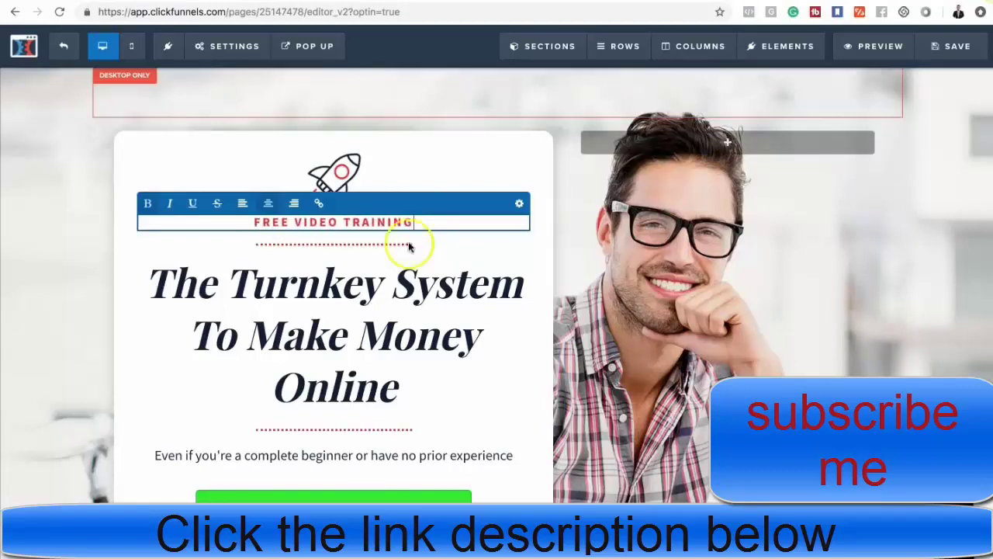
click(520, 208)
click(882, 302)
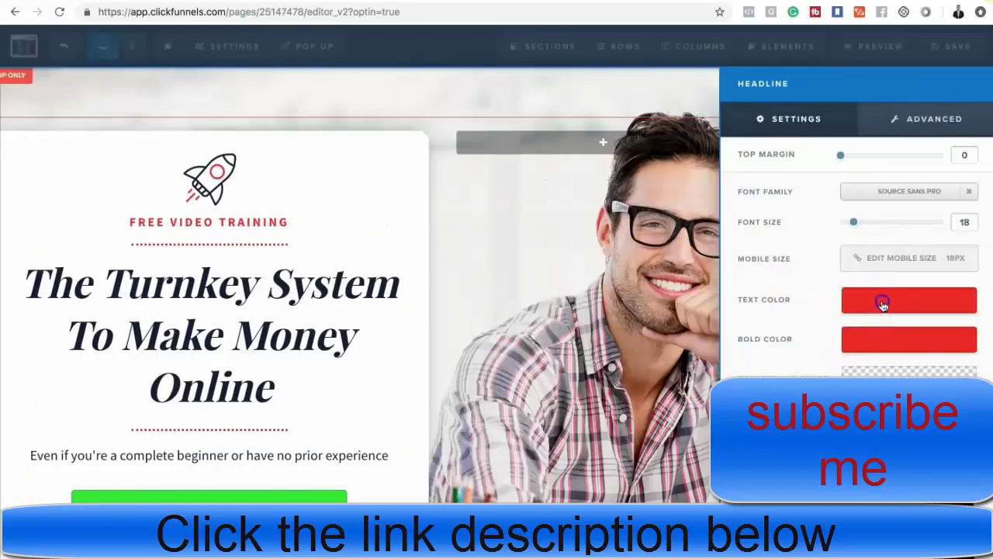
click(759, 386)
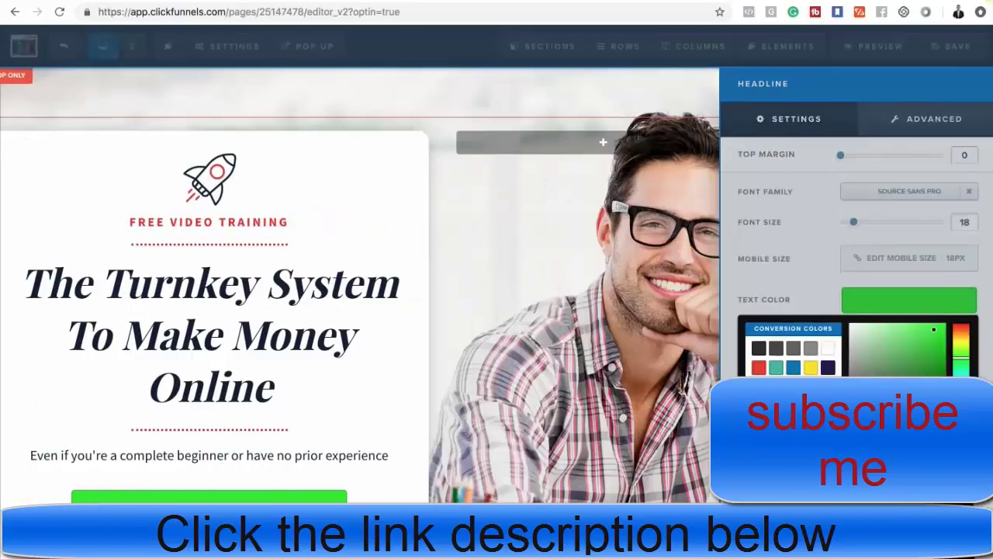
click(793, 276)
click(897, 335)
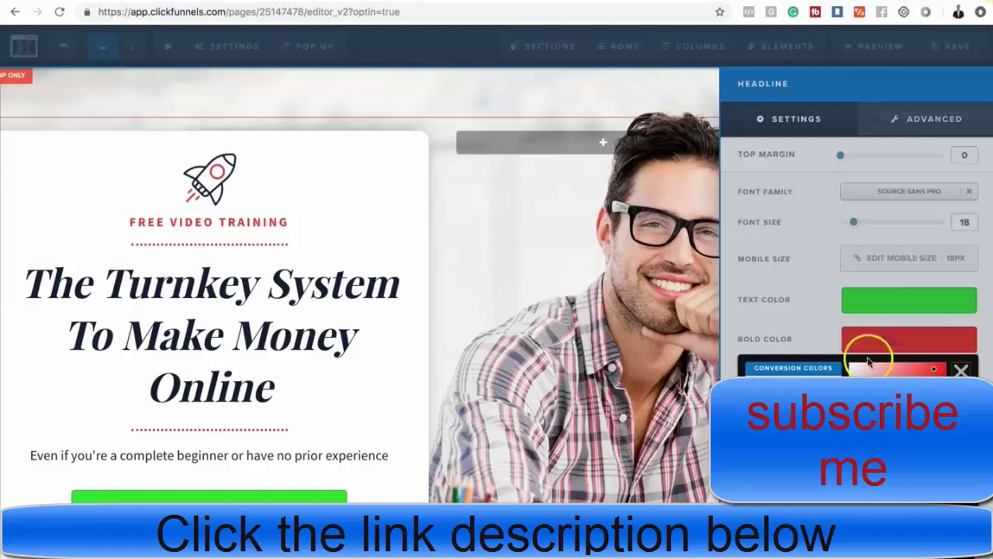
click(344, 251)
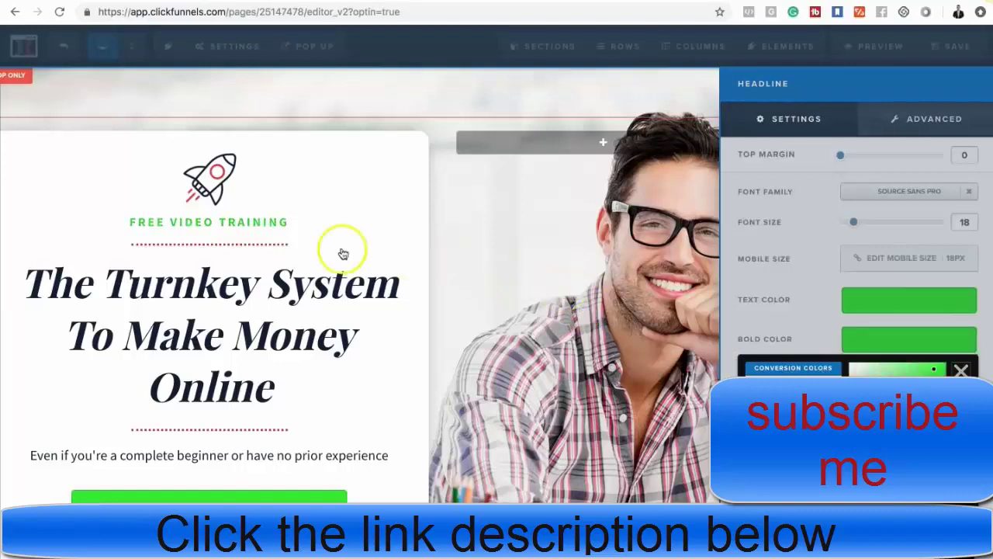
Step: Delete both dotted dividers around the headline and show the pop-up form
click(385, 252)
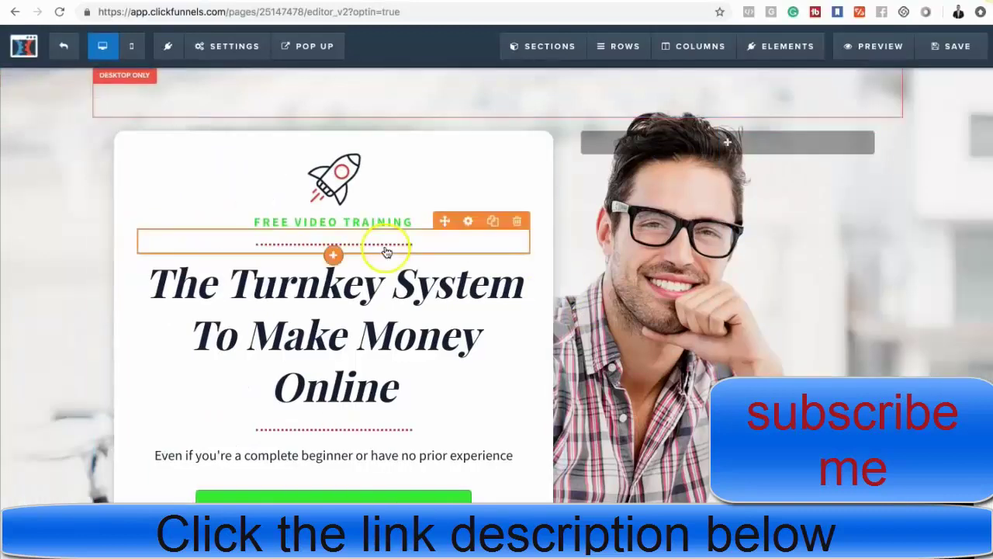
click(516, 221)
click(621, 87)
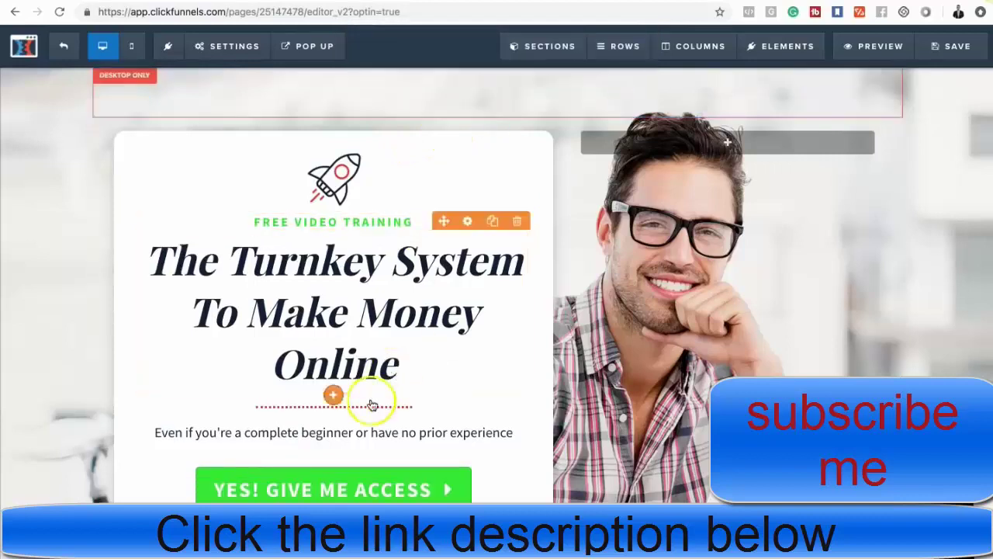
click(517, 383)
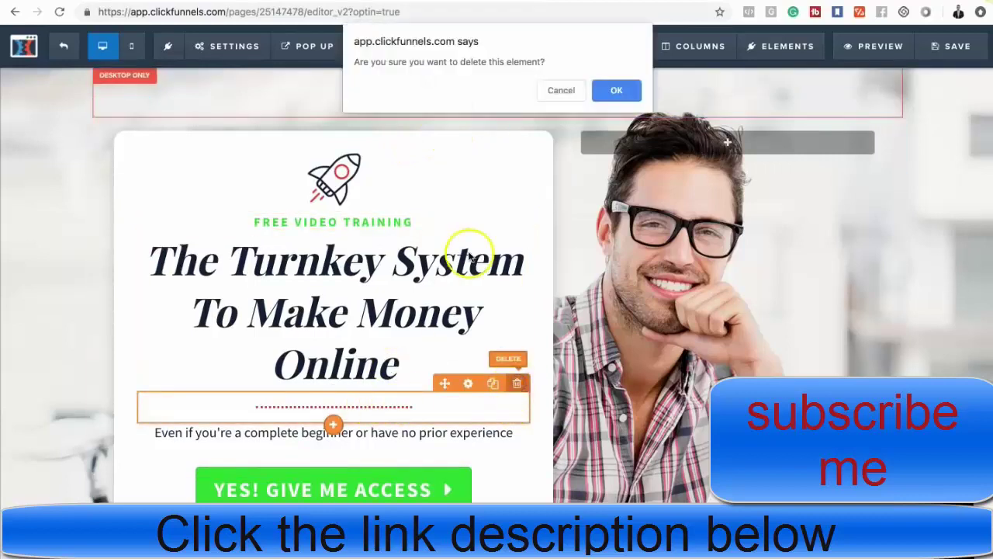
click(617, 91)
scroll(525, 277, down, 3)
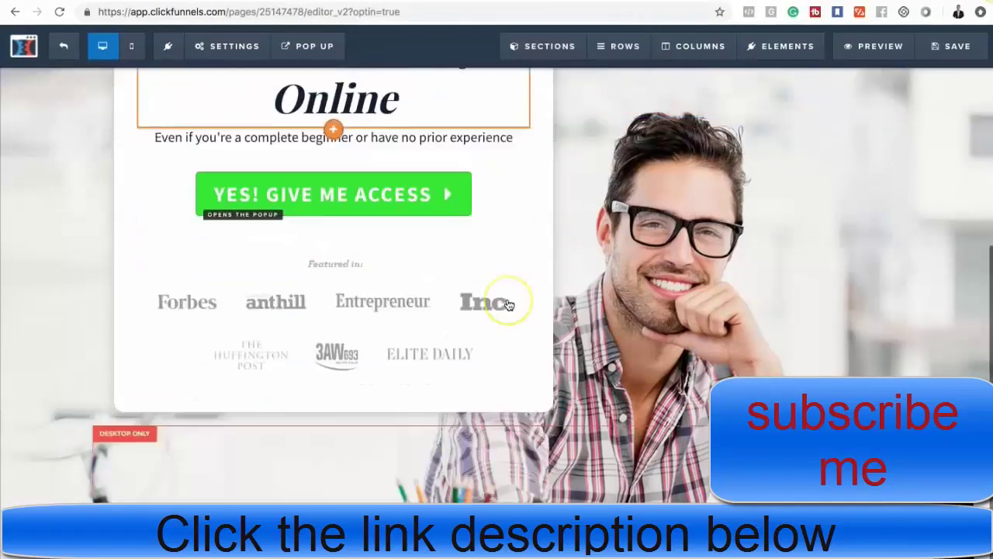
scroll(505, 300, up, 3)
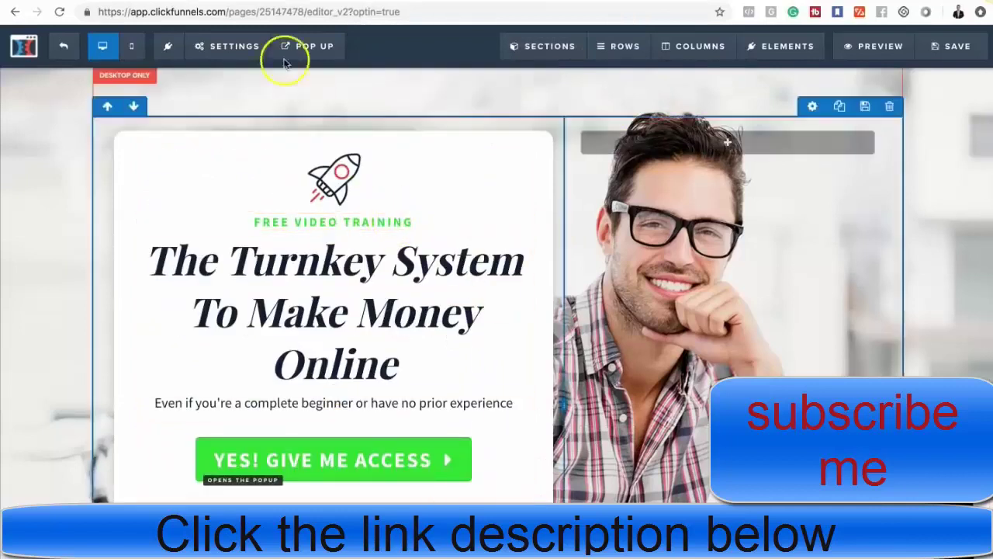
click(307, 47)
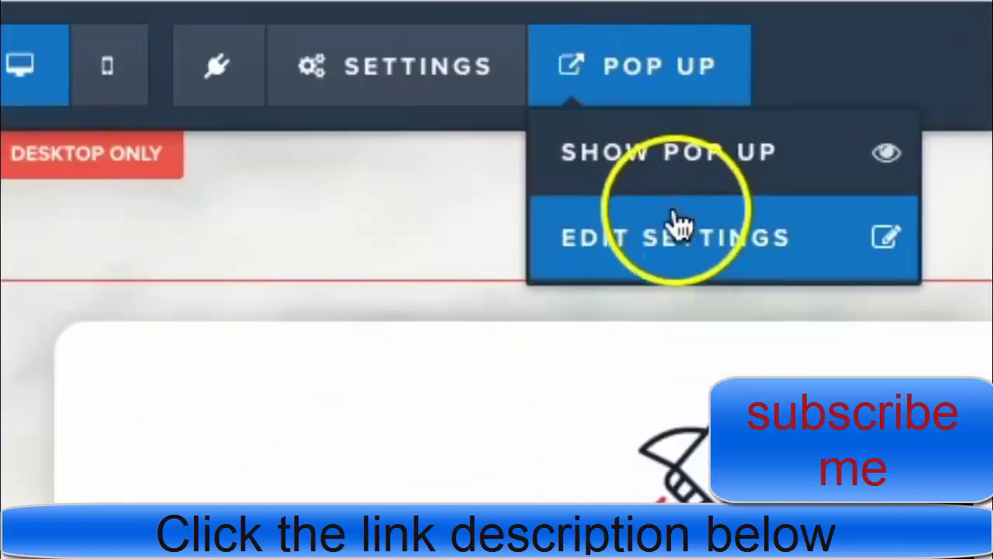
click(672, 225)
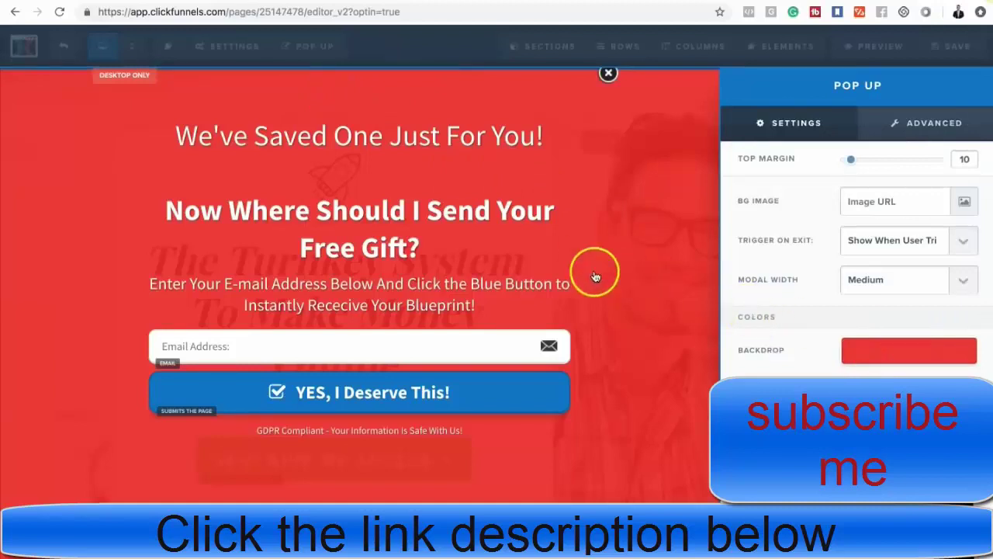
Step: Retype the pop-up headline as 'Where Should We Send Your Free Training?'
click(532, 235)
mouse_move(497, 191)
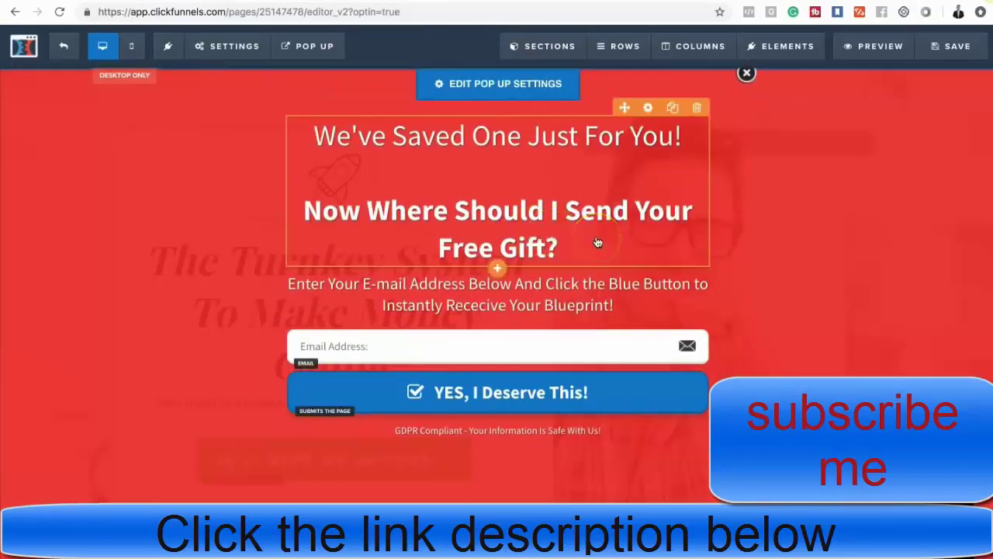
click(597, 243)
drag(564, 248, 314, 137)
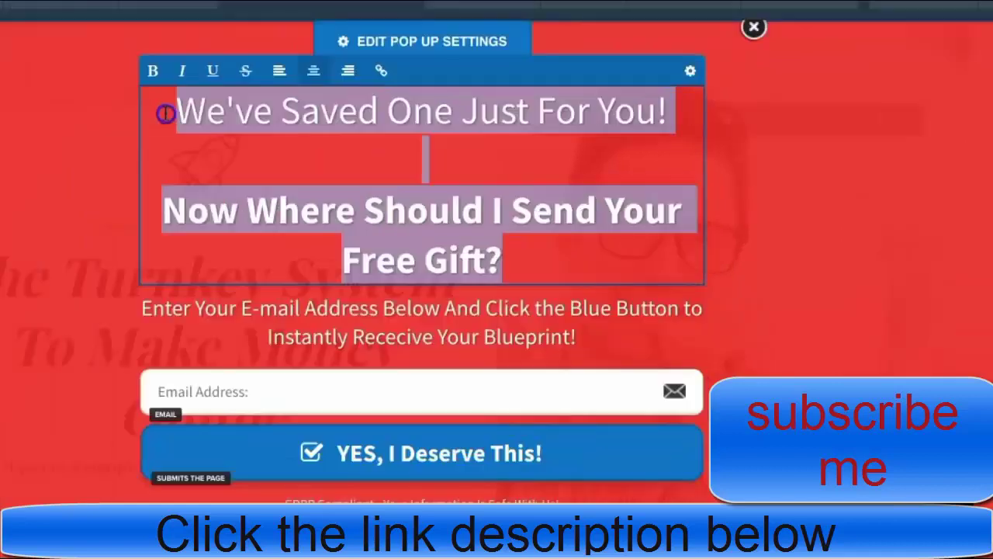
text(Where Shou)
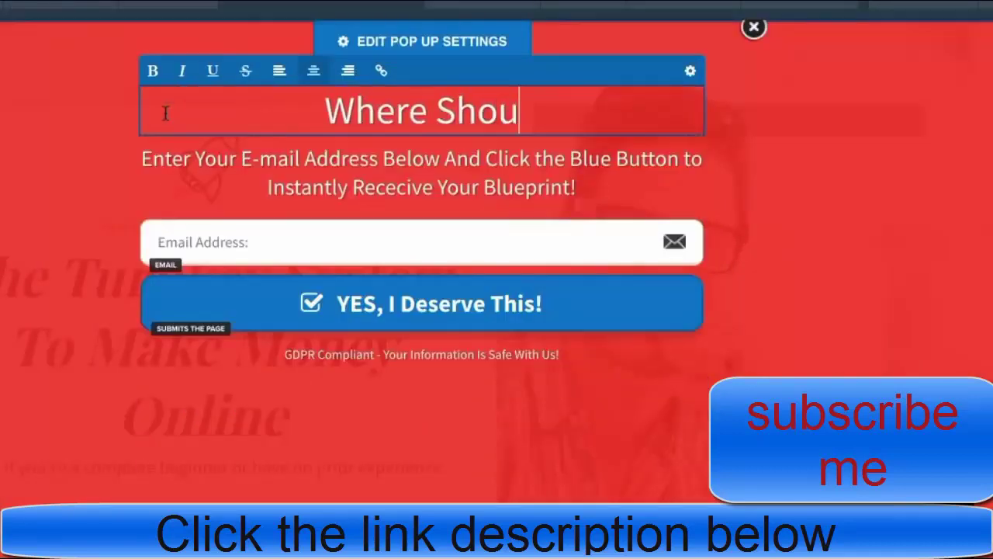
text(ld We Send Yo)
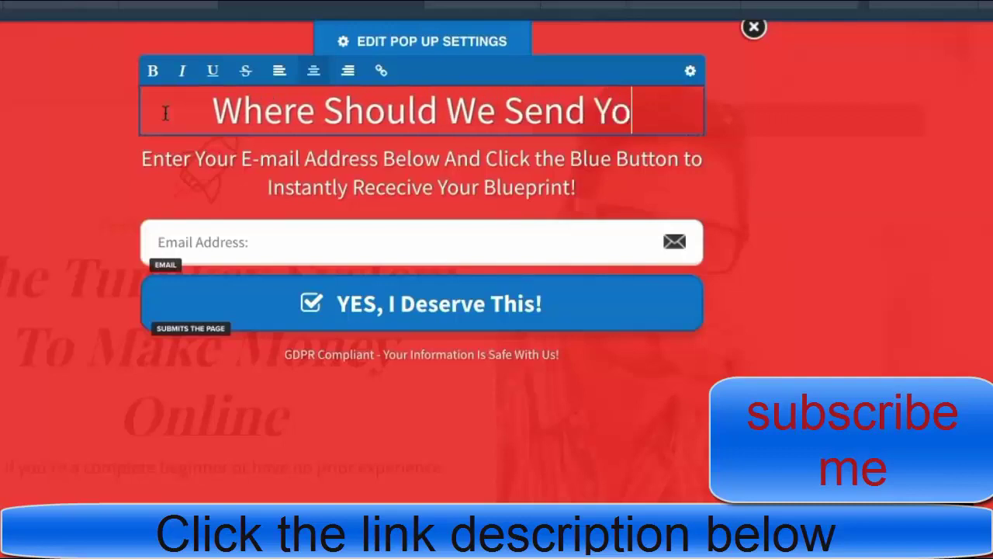
text(ur Free Training)
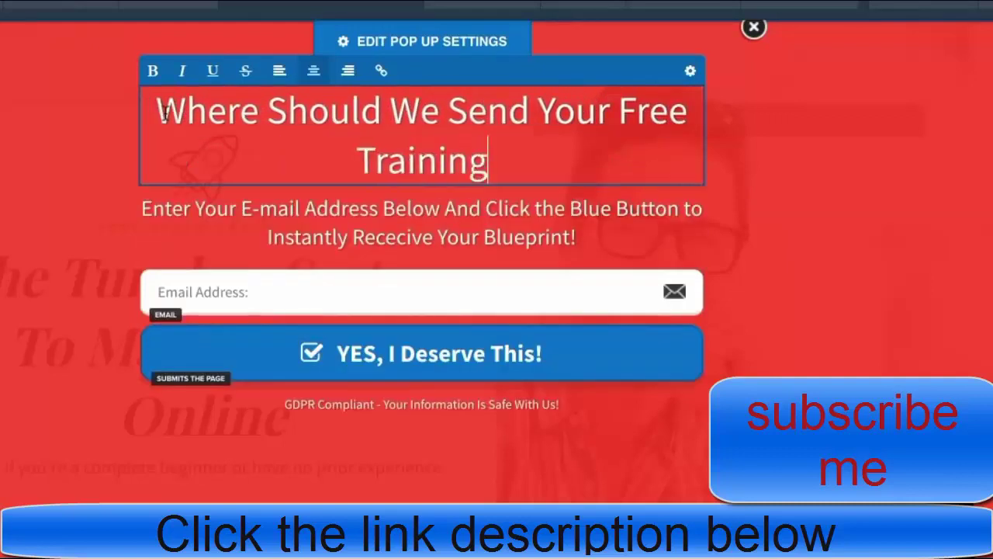
key(BackSpace)
key(BackSpace)
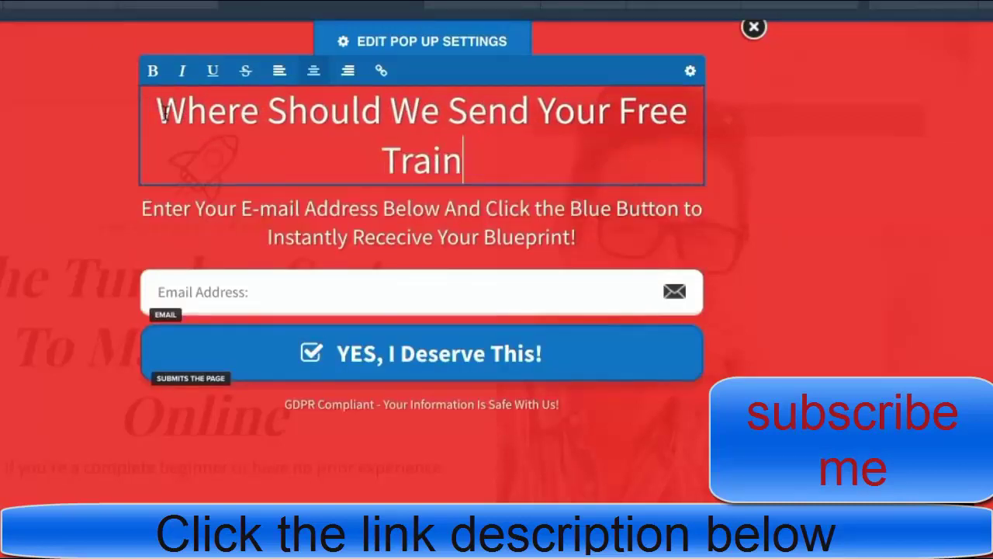
text(ing?)
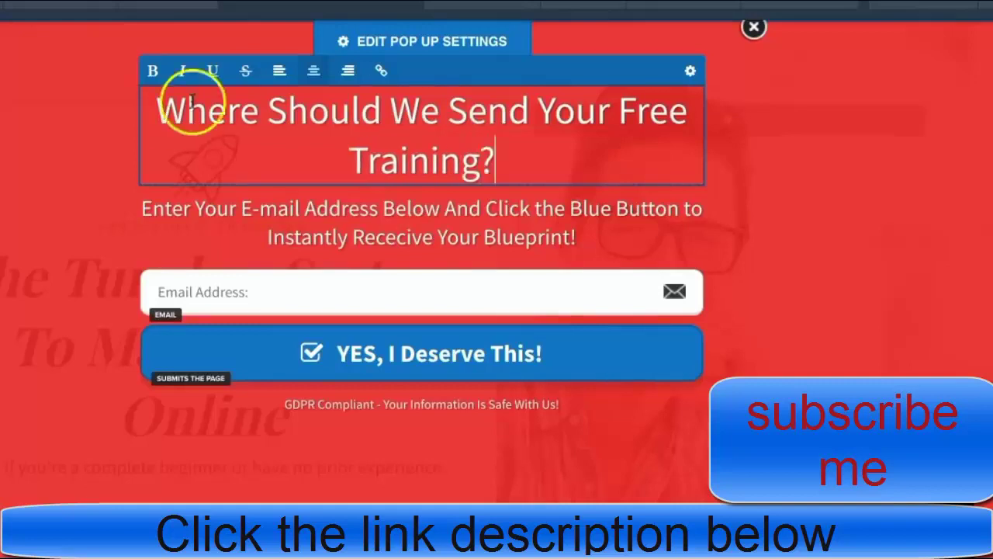
click(475, 219)
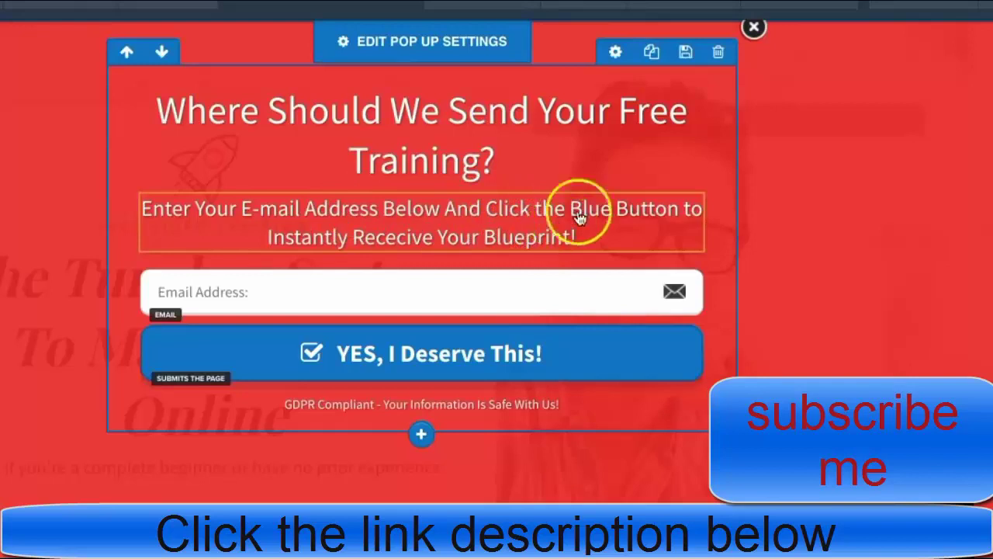
Step: Replace 'Blueprint!' with 'Free Training' at the end of the pop-up subtext
click(607, 212)
drag(612, 207, 573, 208)
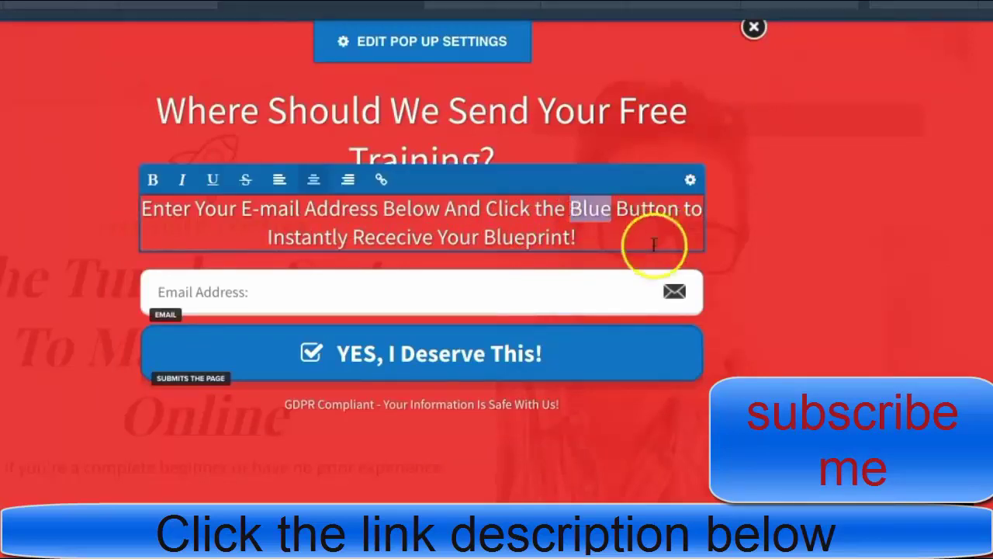
click(595, 239)
drag(596, 240, 501, 240)
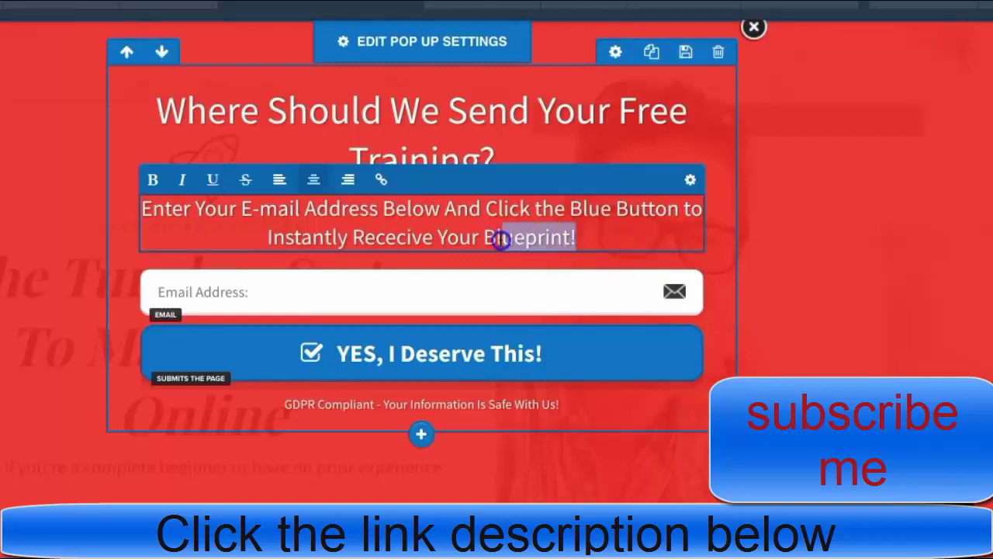
text(Free)
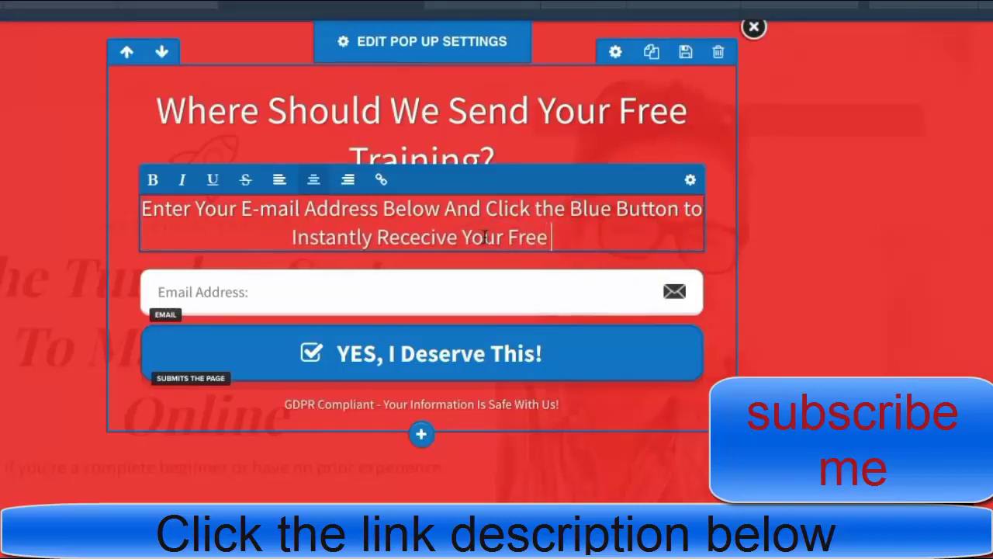
text( Training)
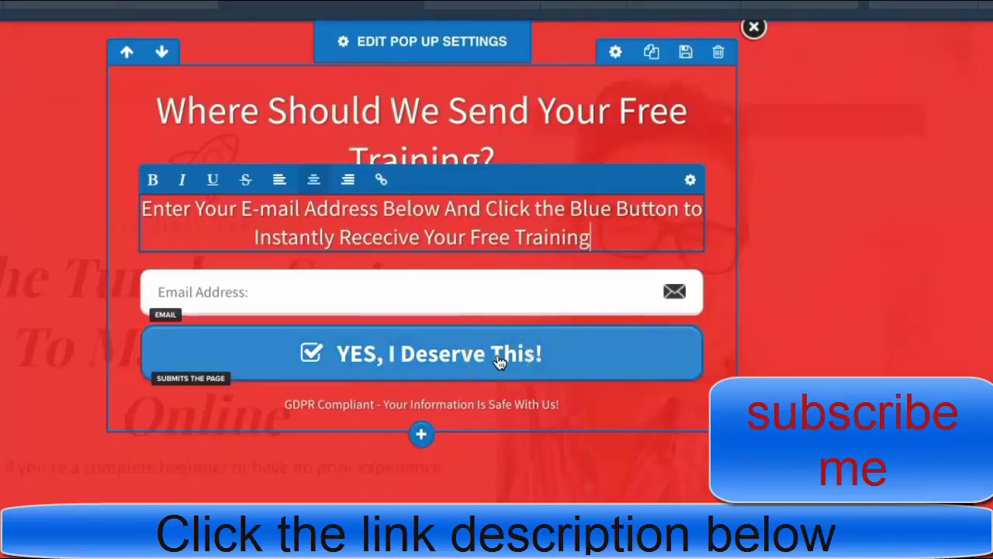
click(543, 407)
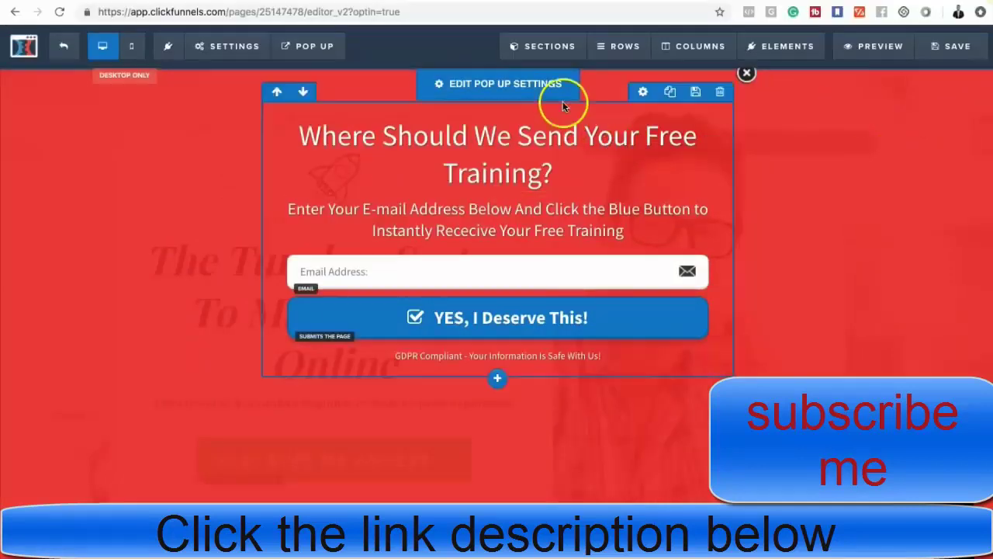
Step: Set the pop-up backdrop colour to white in the Pop Up settings
click(312, 47)
click(334, 98)
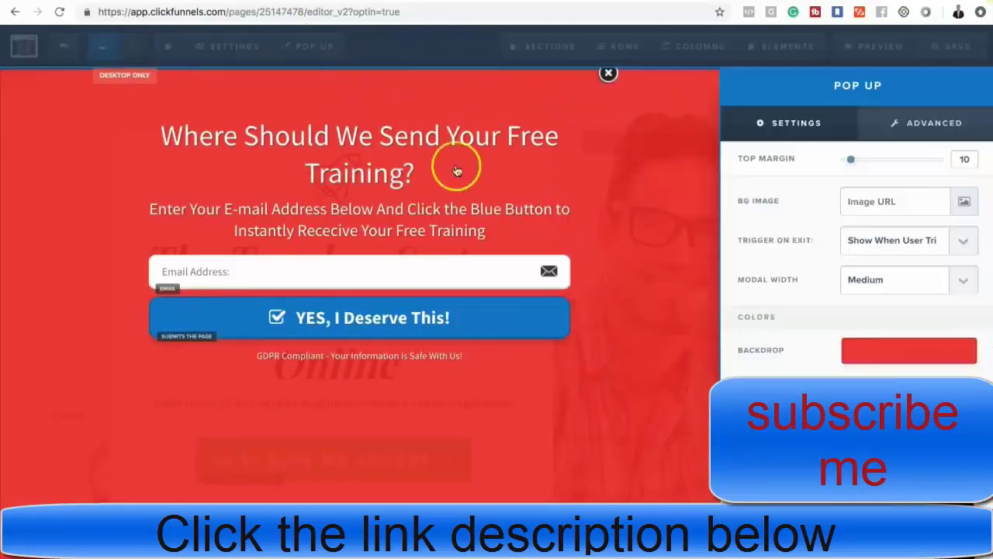
click(877, 354)
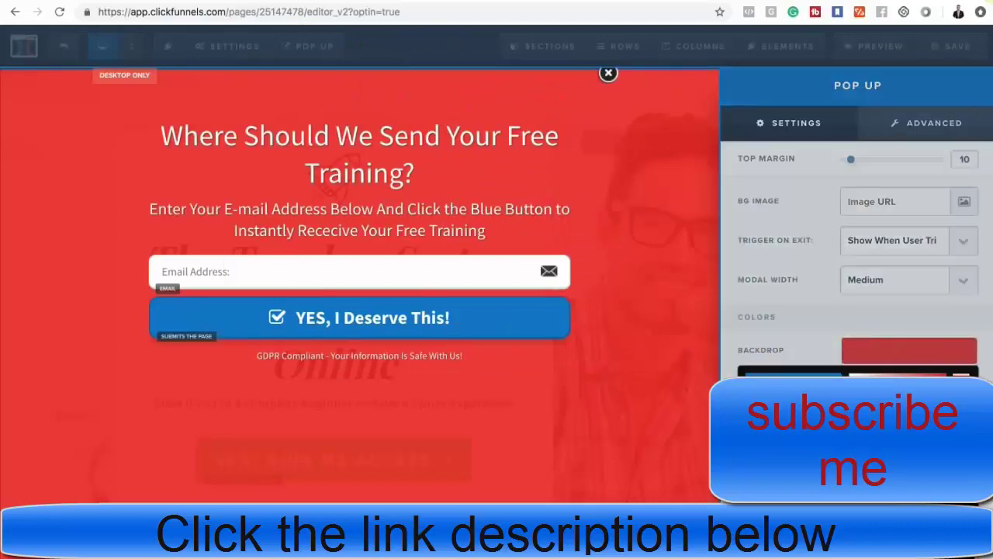
click(853, 435)
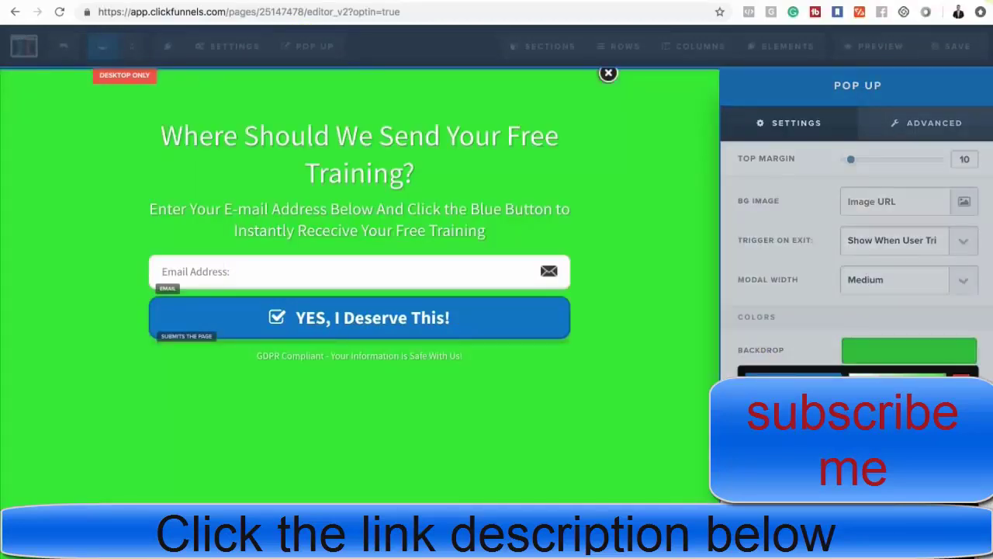
drag(853, 435, 861, 446)
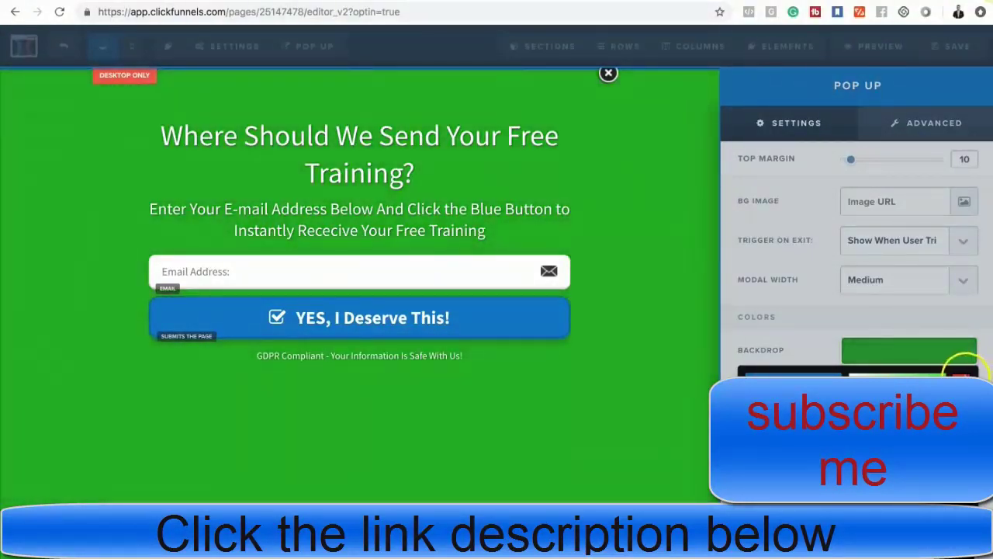
click(962, 374)
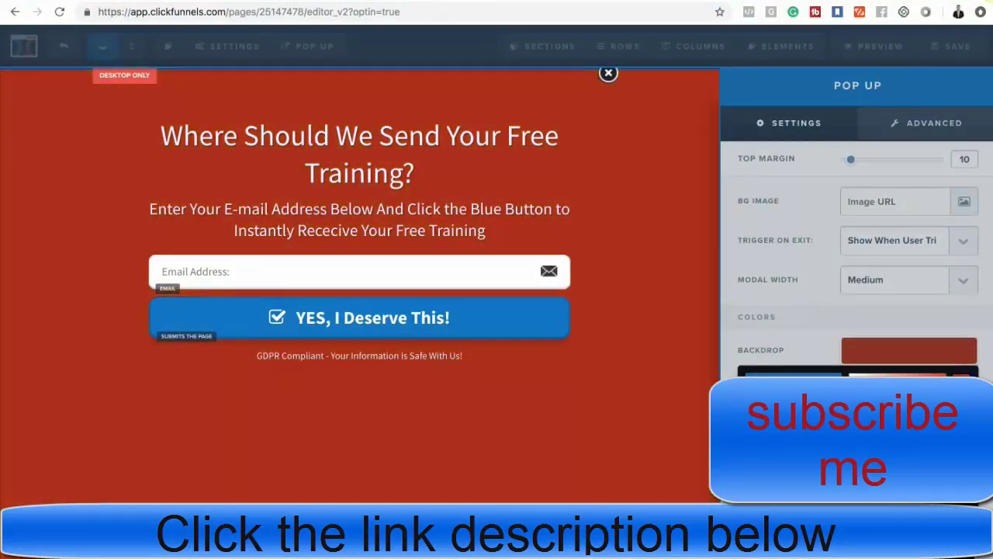
drag(853, 435, 869, 443)
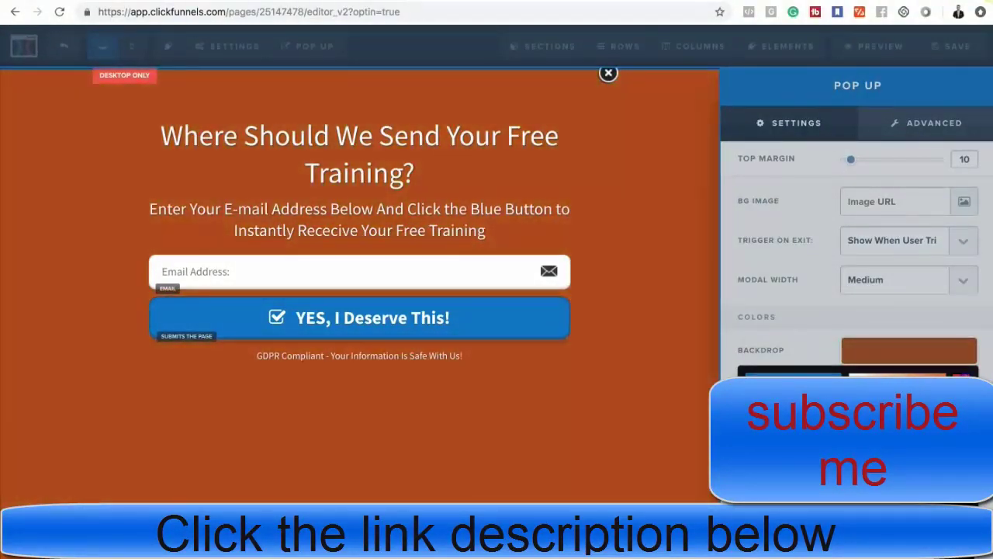
click(780, 370)
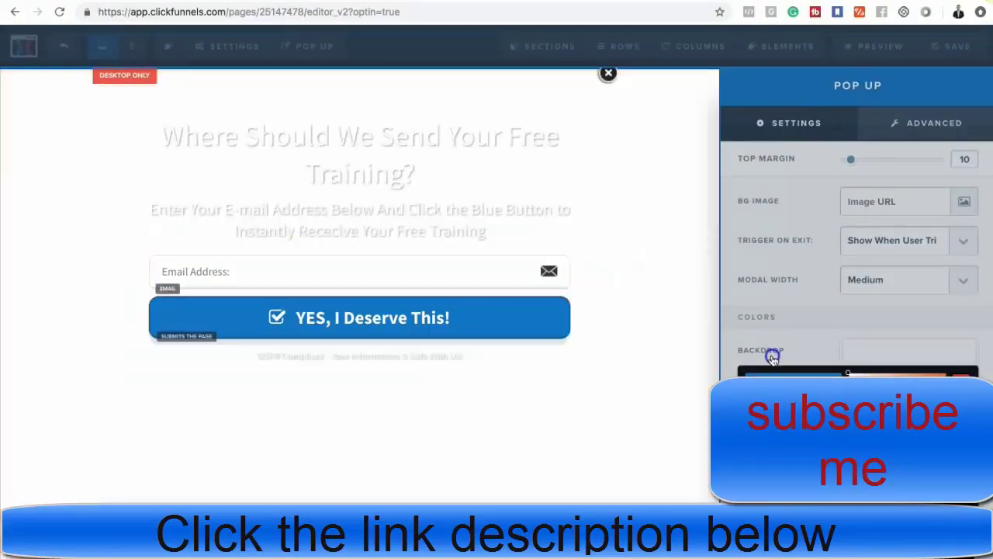
drag(786, 363, 775, 466)
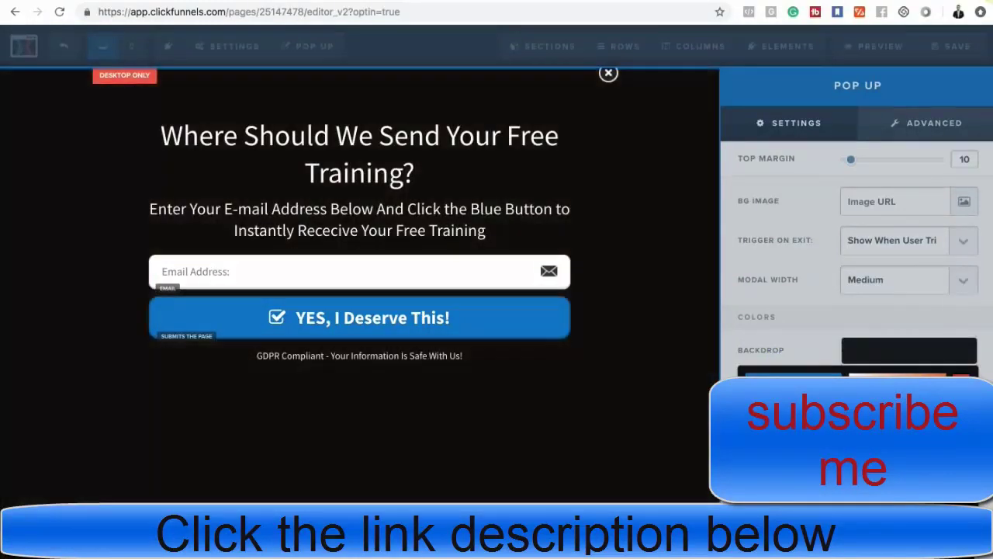
click(835, 347)
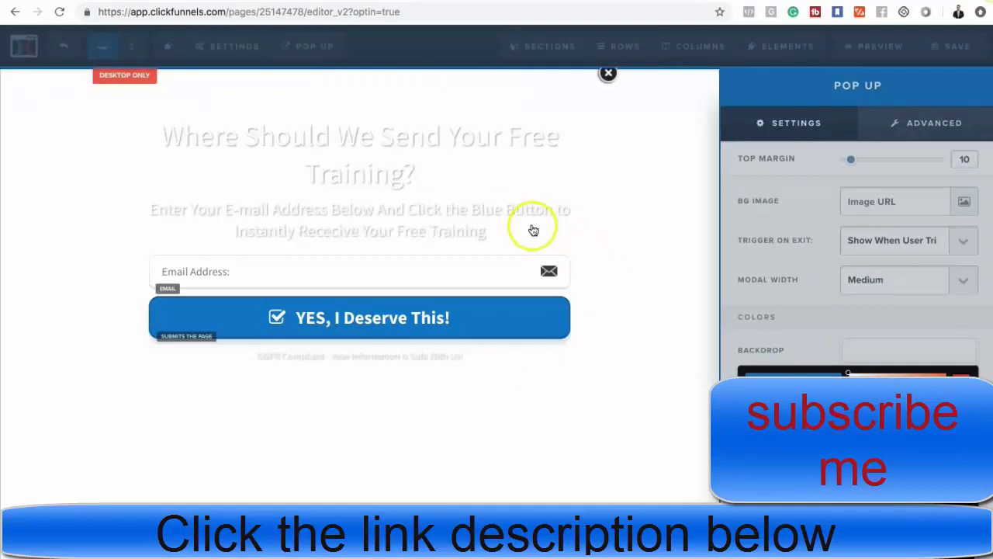
click(532, 169)
Step: Make the pop-up headline text colour black
click(629, 148)
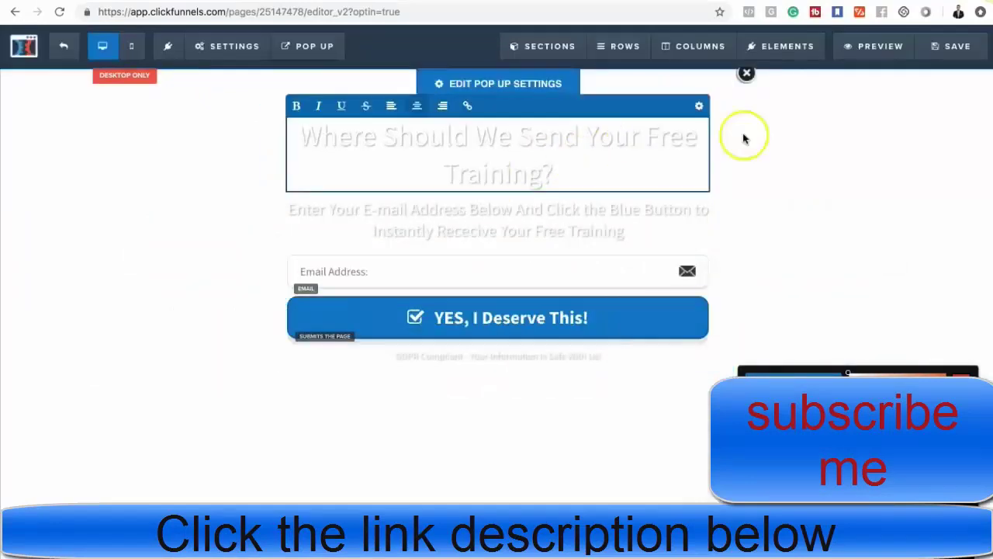
click(698, 109)
click(885, 300)
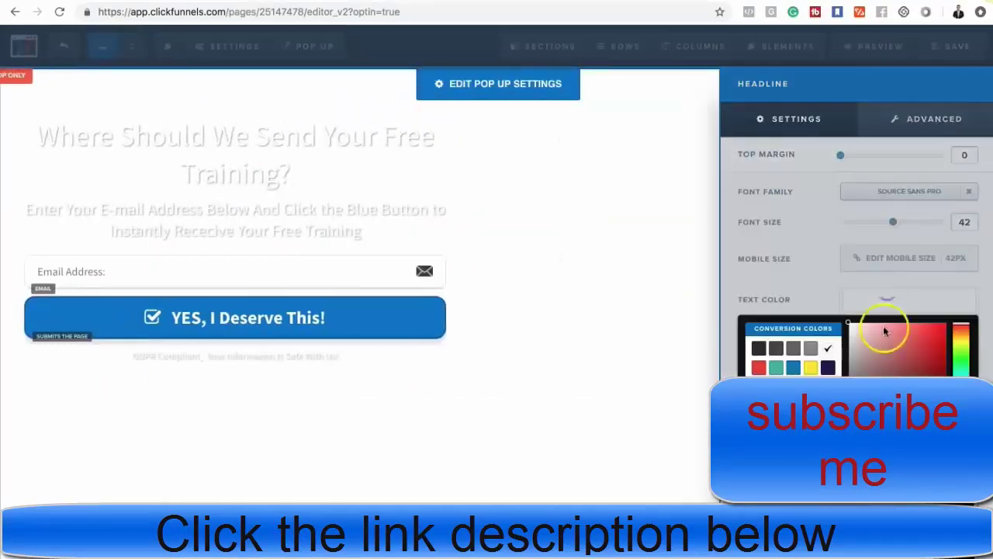
click(427, 233)
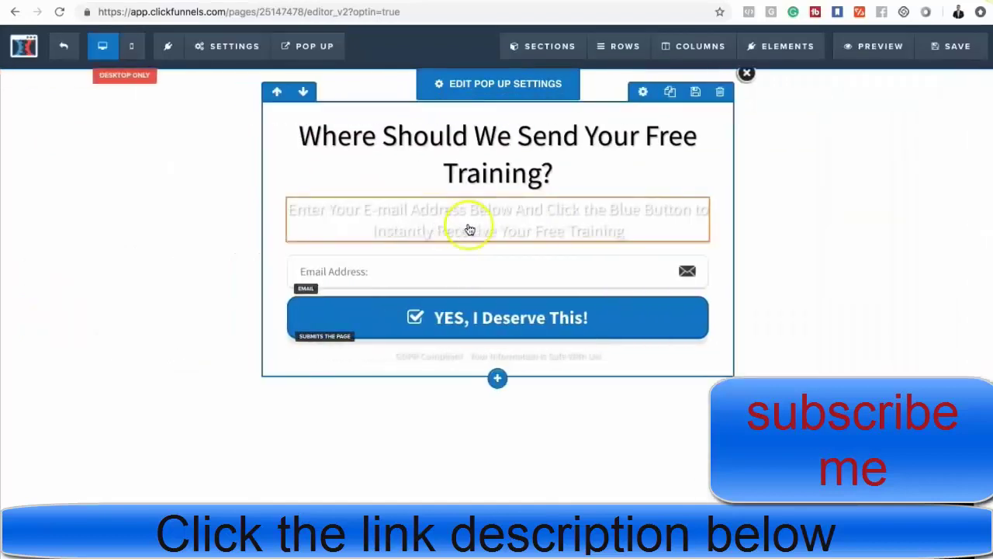
click(645, 221)
click(698, 187)
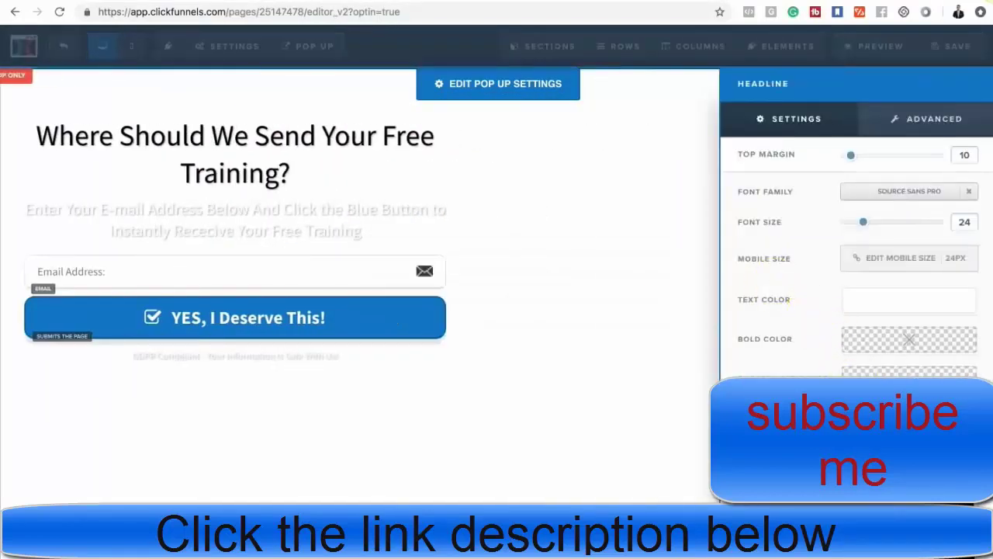
Step: Make the subheadline text black and shrink the headline to 34 px to fit one line
click(869, 295)
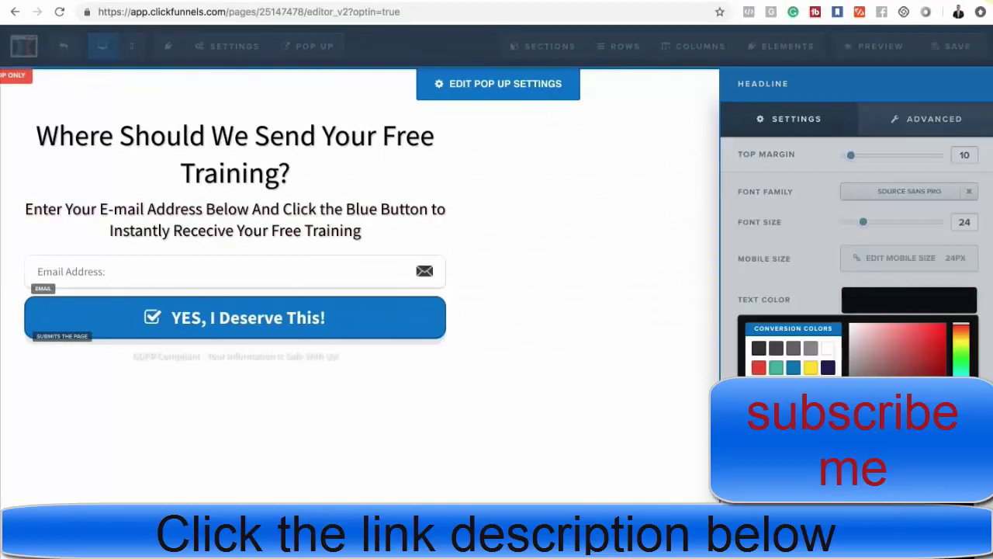
click(362, 208)
mouse_move(643, 136)
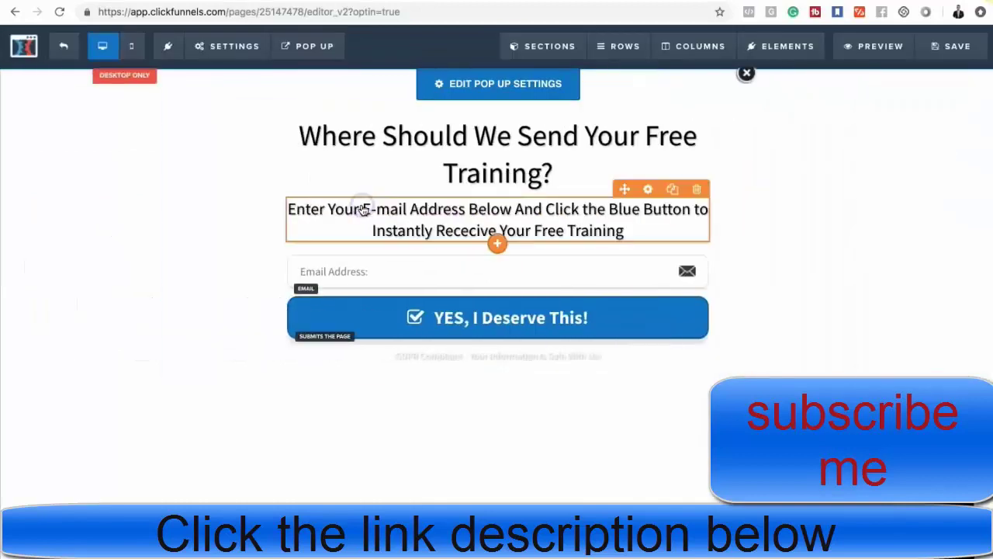
click(646, 111)
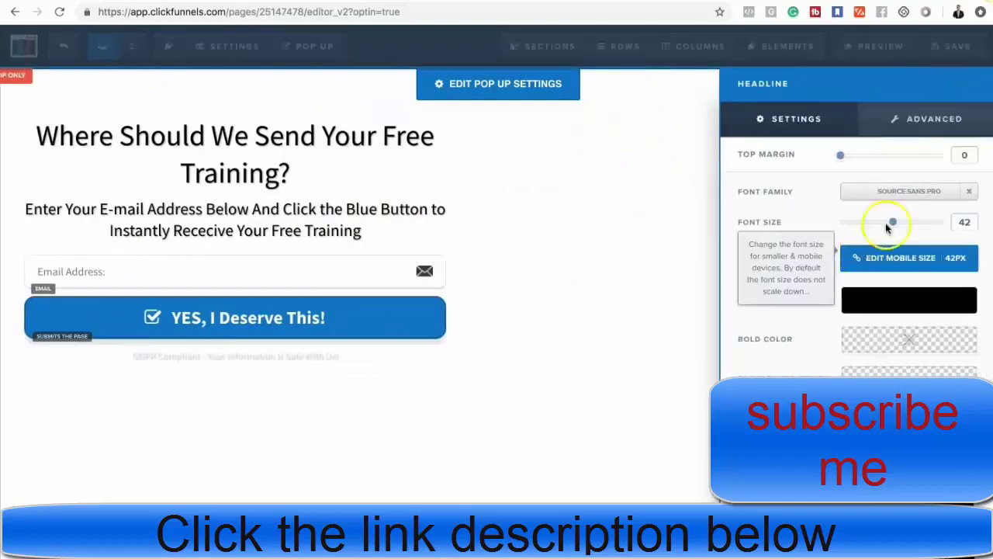
drag(892, 223, 880, 223)
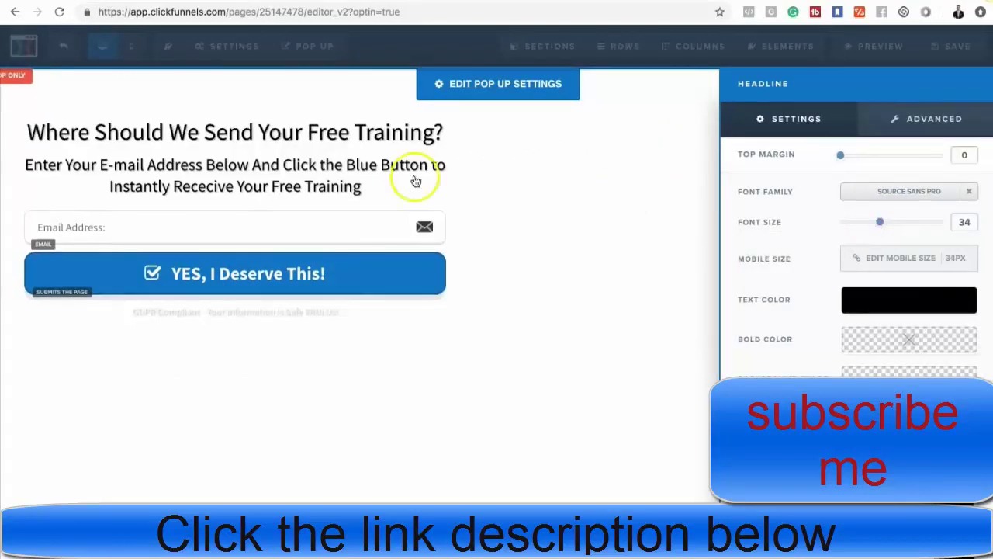
click(416, 180)
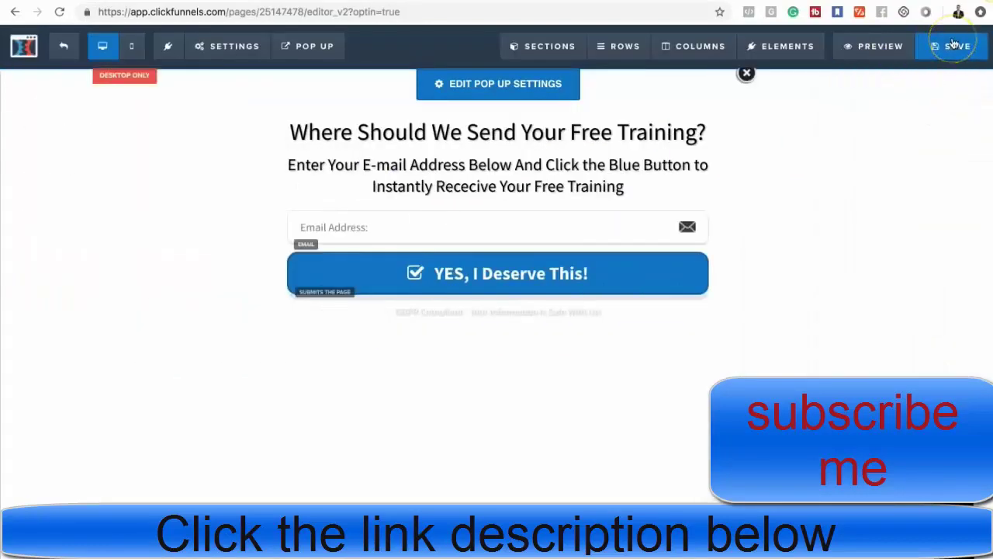
Step: Integrate the existing Aweber form, adding sign-ups to the 'APB - Make Money Online' list, and save
mouse_move(227, 46)
click(235, 73)
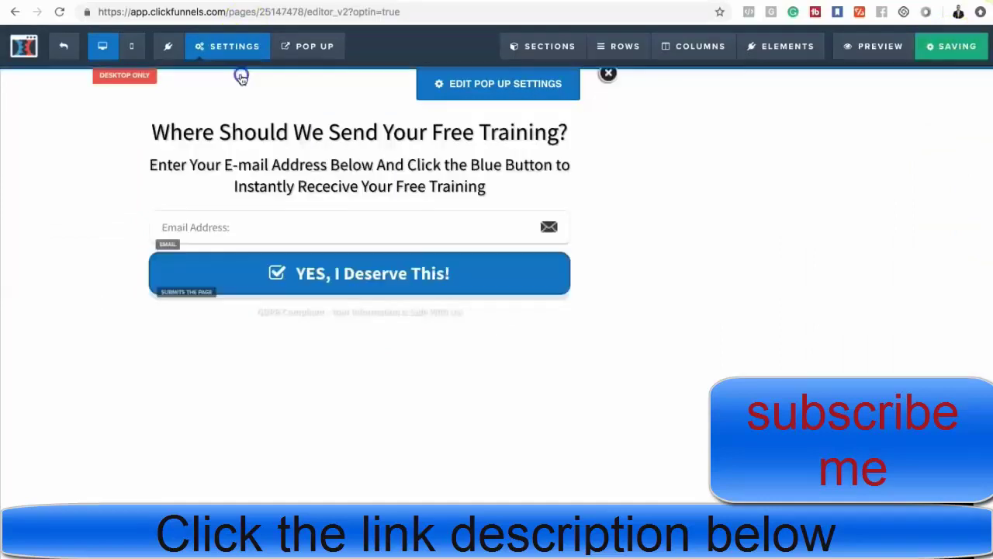
click(913, 248)
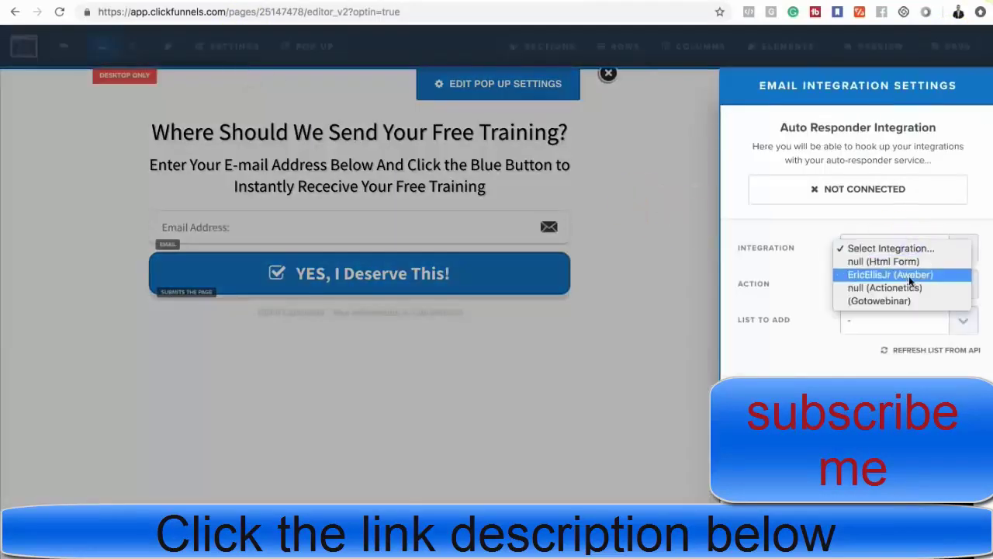
click(908, 275)
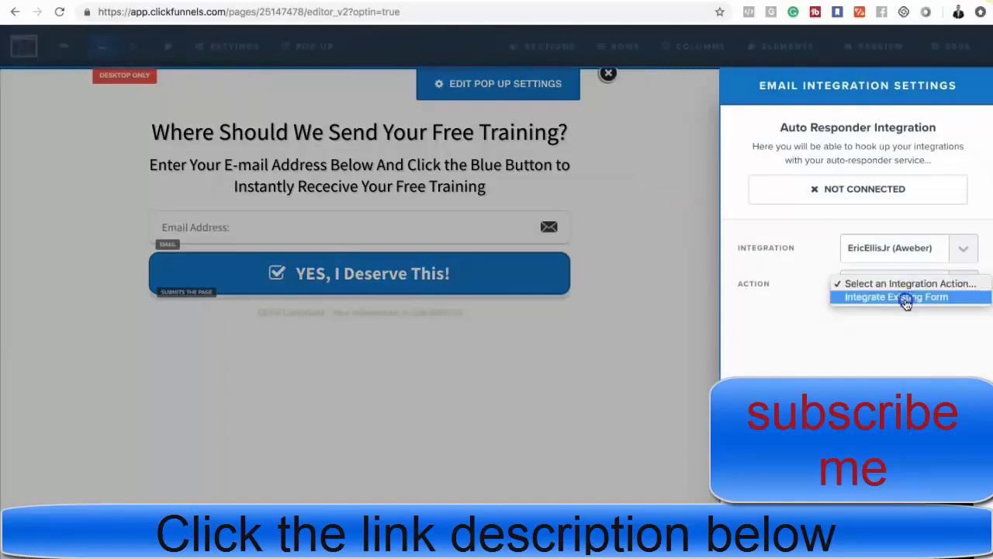
click(905, 303)
click(903, 317)
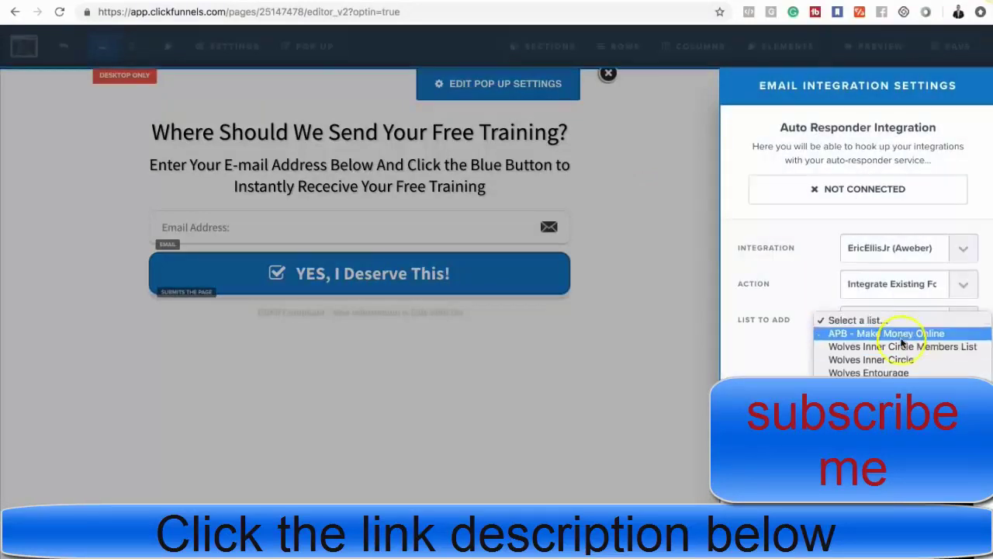
click(903, 335)
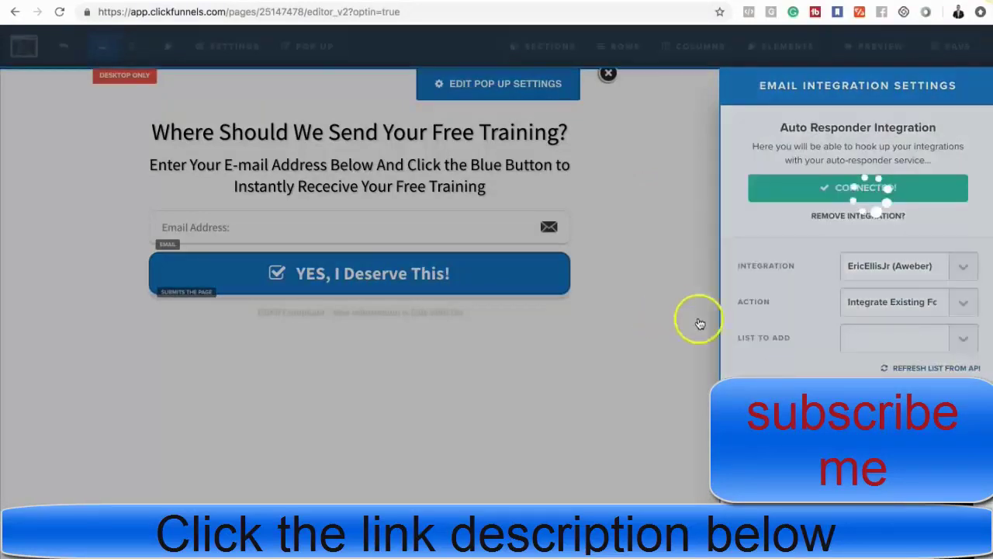
click(869, 343)
click(804, 350)
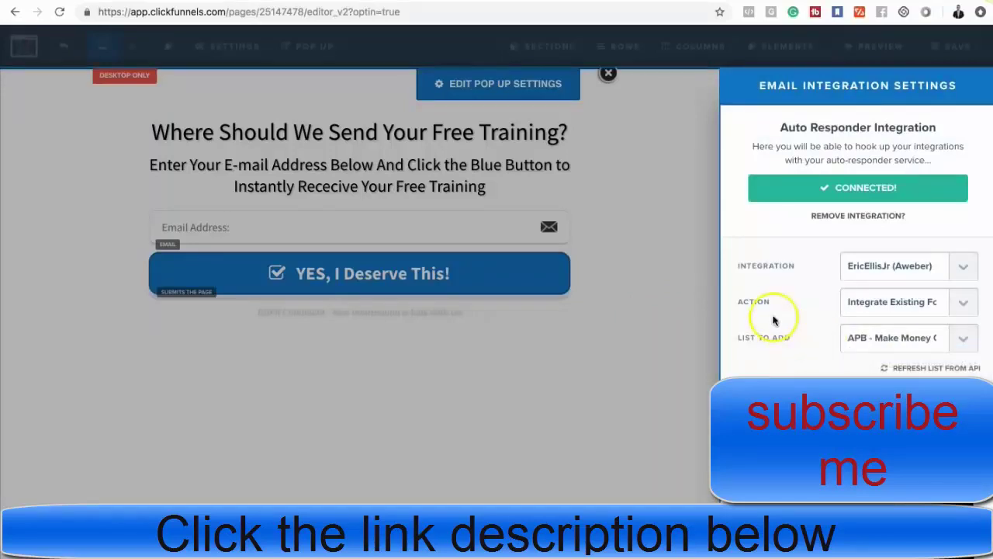
click(956, 48)
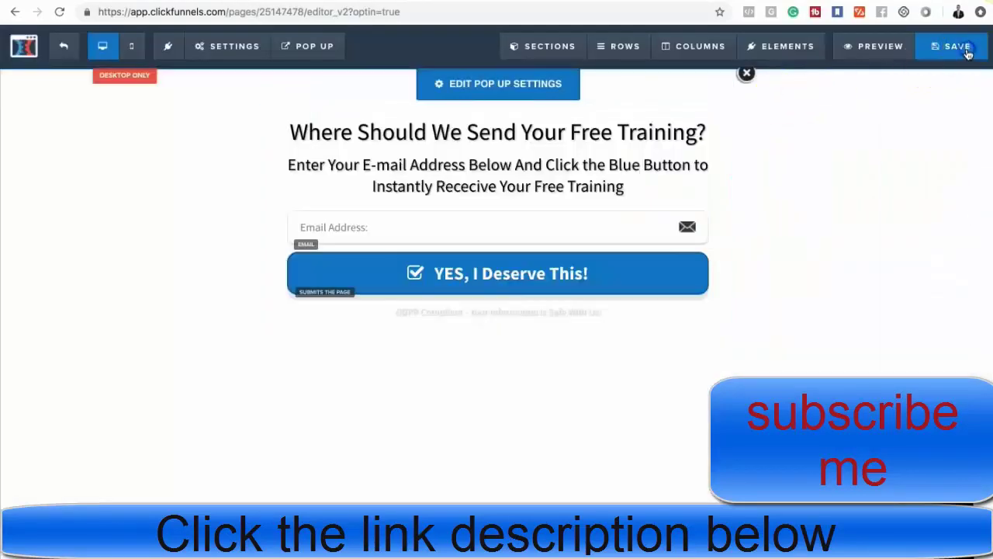
Step: Replace the 'On Submit Go To' URL with the copied ClickBank hoplink and save the page
click(206, 66)
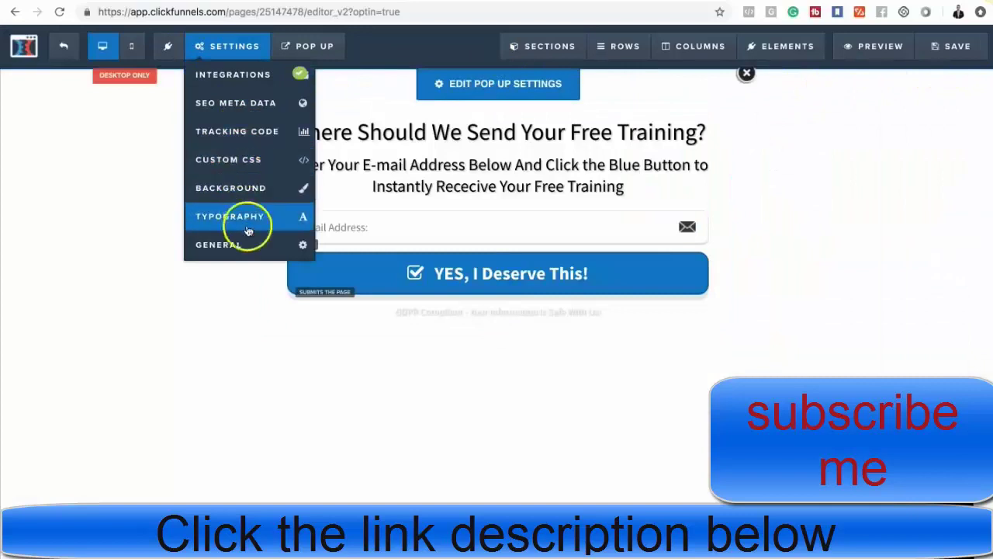
click(248, 252)
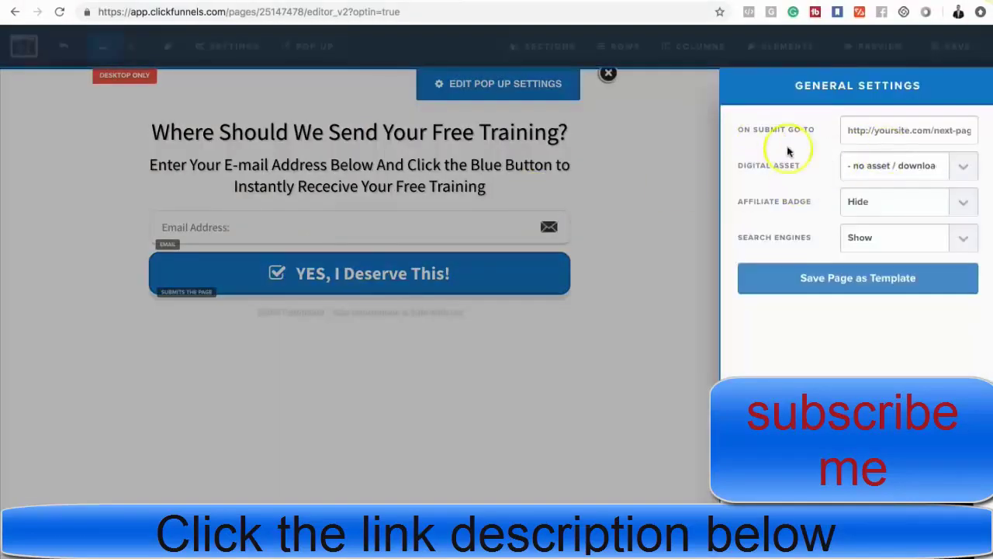
click(846, 133)
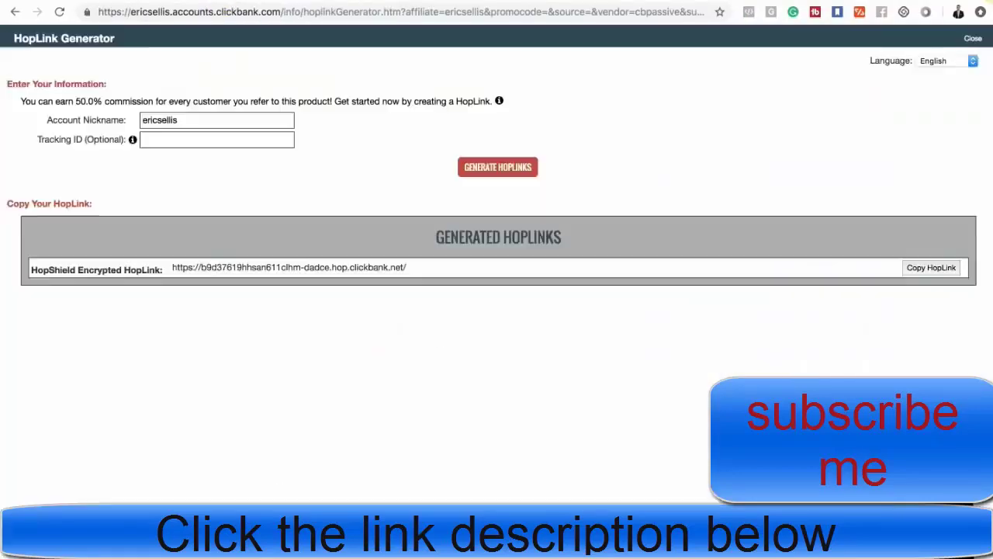
click(931, 267)
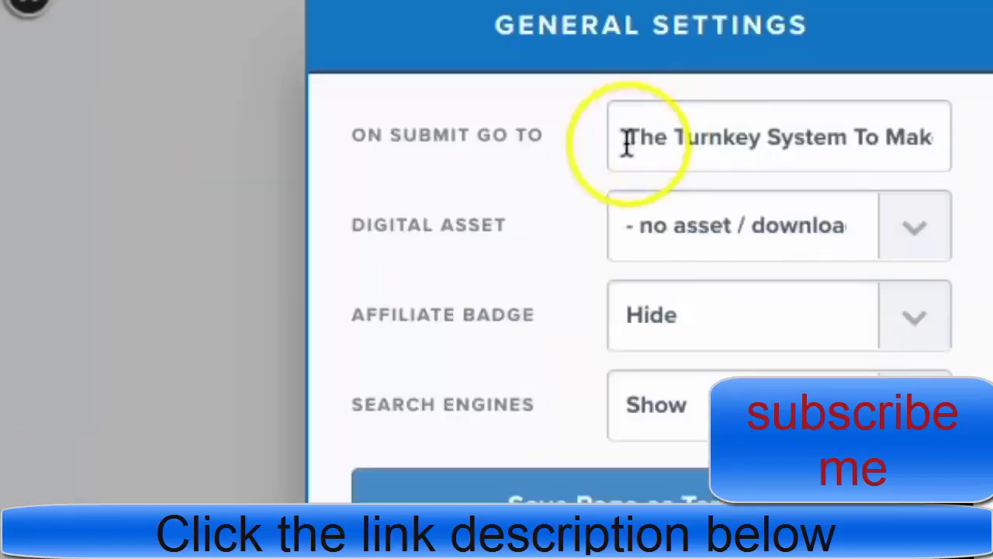
drag(614, 138, 985, 151)
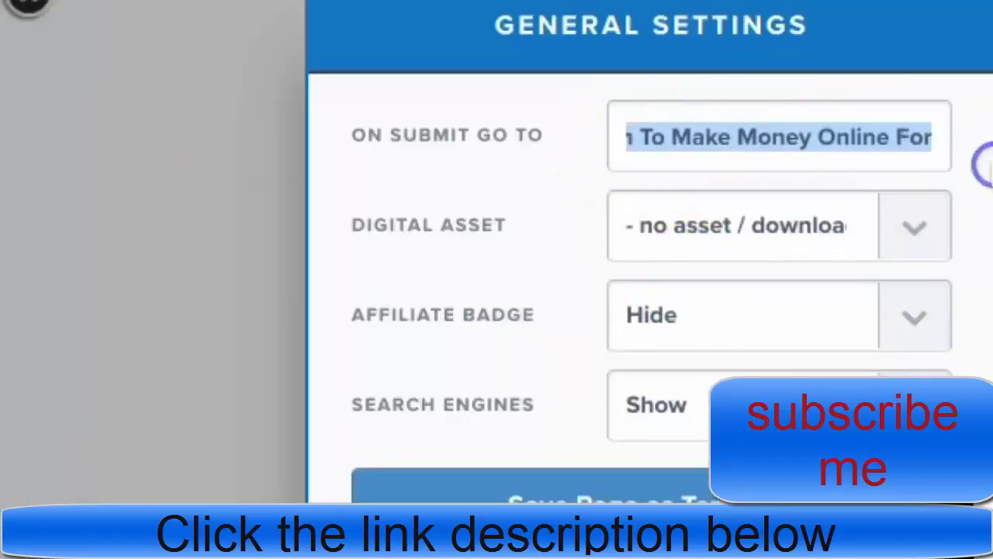
key(BackSpace)
key(ctrl+v)
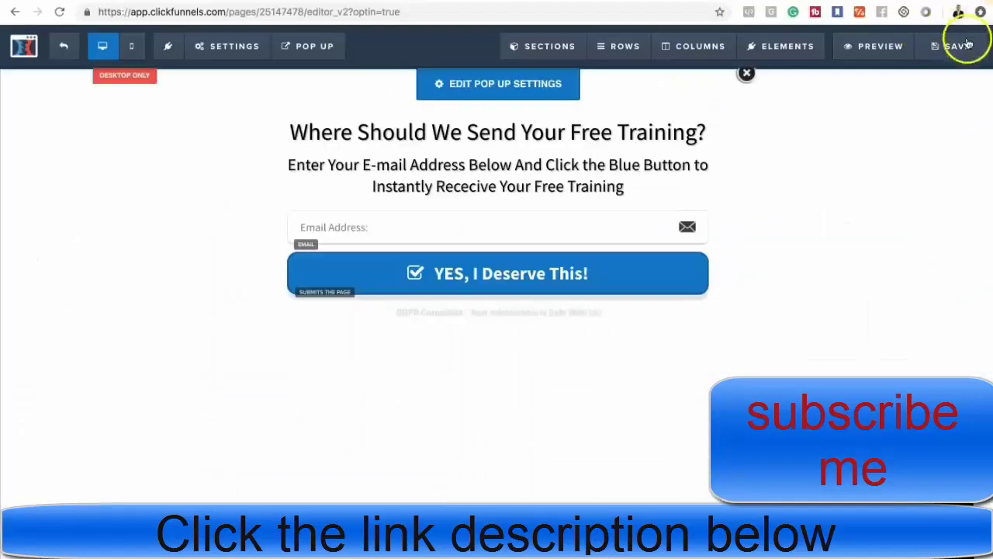
click(966, 47)
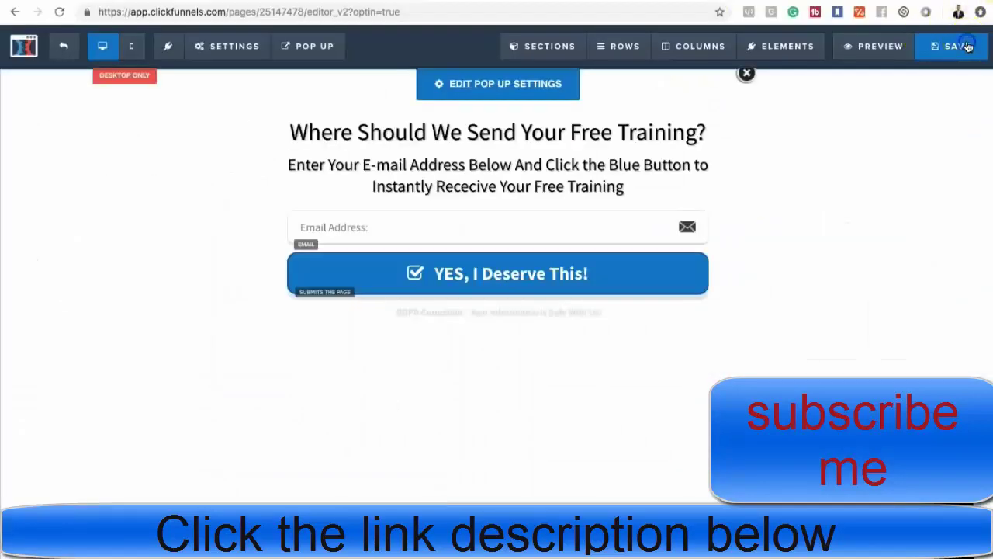
Step: Preview the opt-in page, submit an email via the pop-up form, and close the sales-page pop-up
click(863, 49)
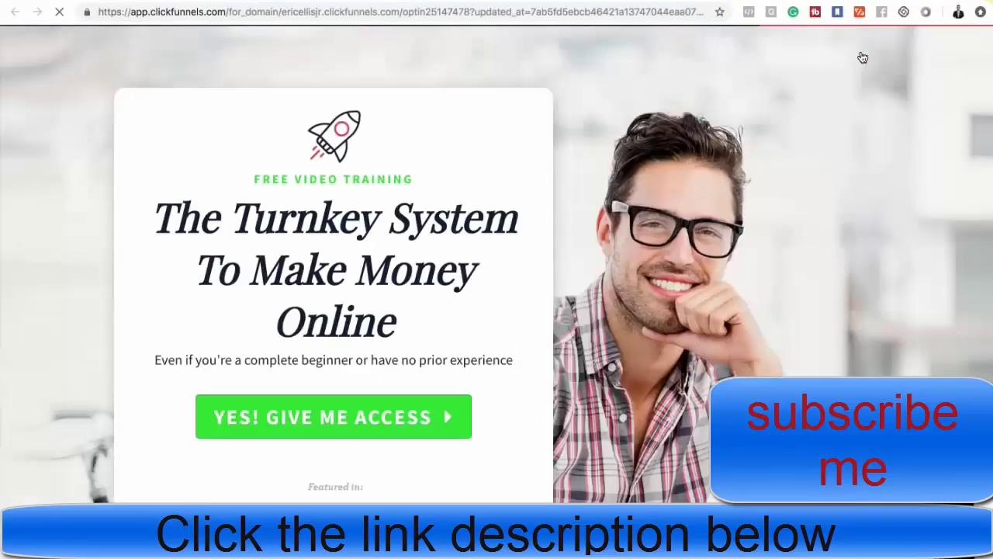
scroll(672, 255, down, 2)
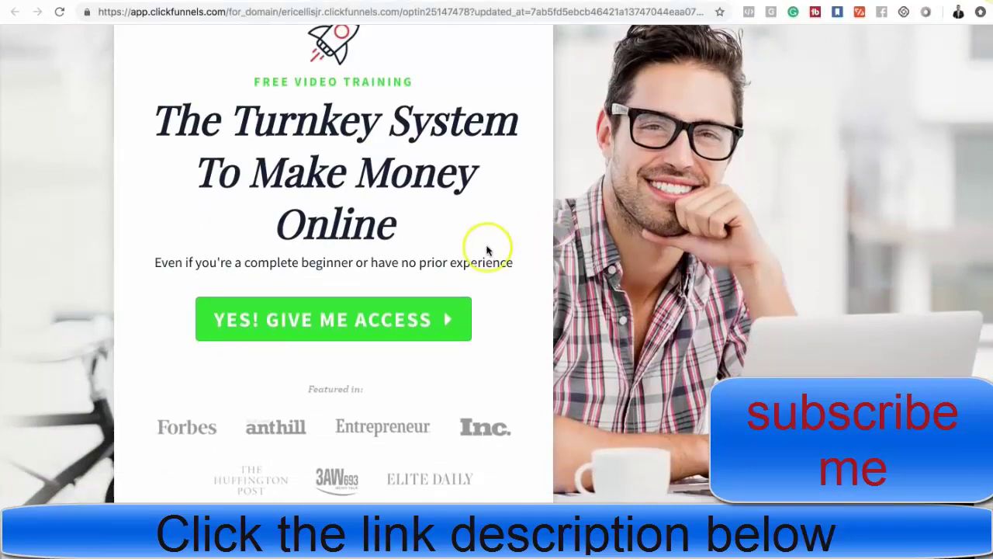
click(362, 324)
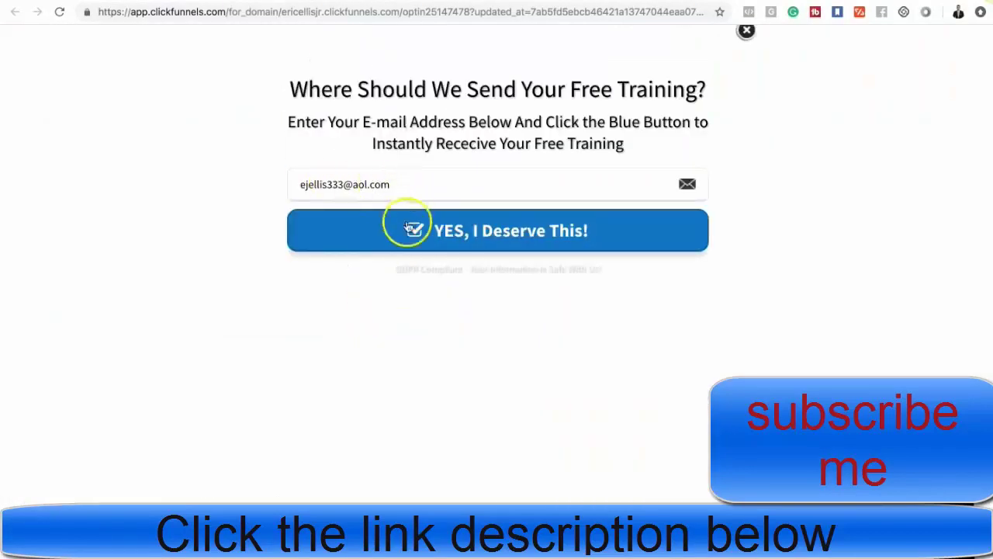
click(464, 239)
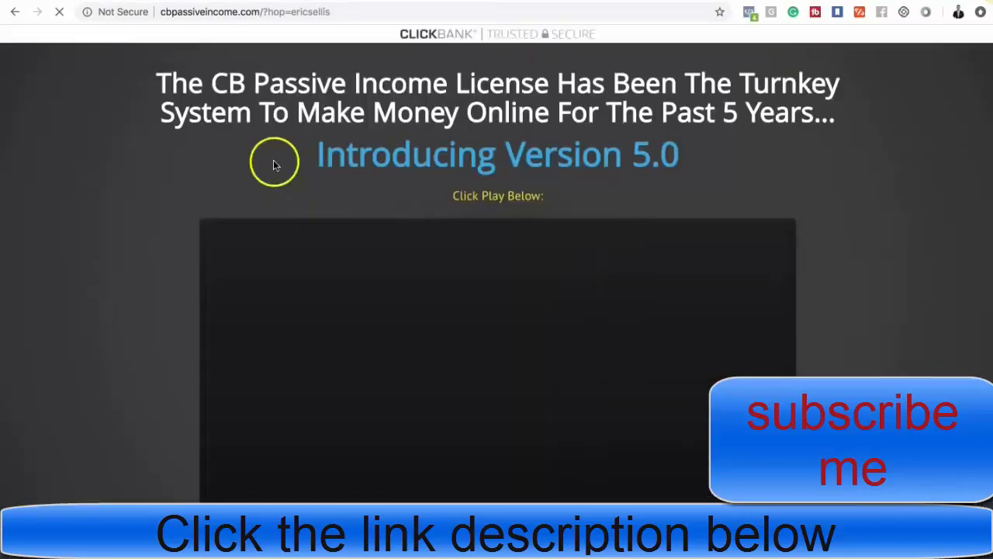
mouse_move(339, 12)
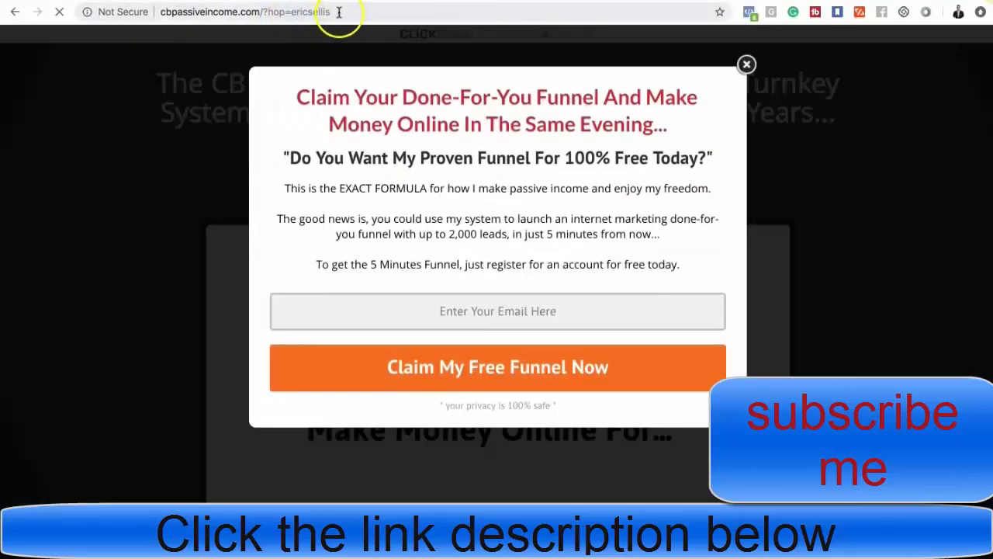
click(745, 65)
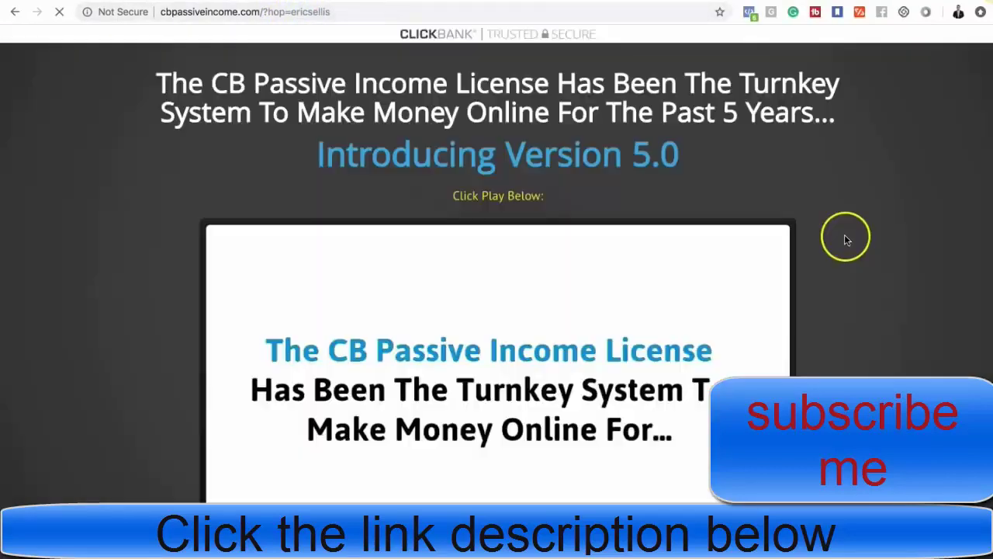
scroll(846, 240, down, 1)
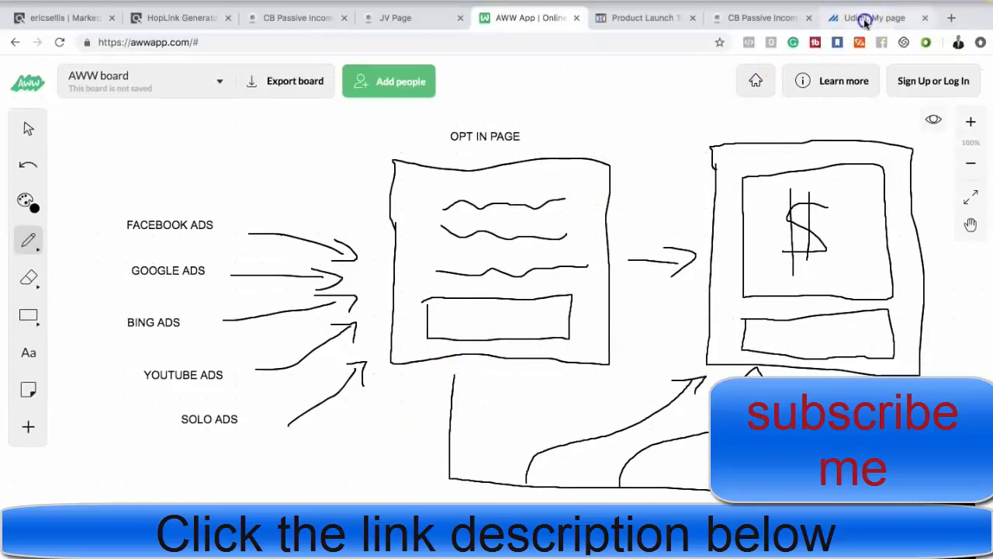
Step: In Udimi, review past solo orders, then open Find Sellers showing one matching seller
click(865, 18)
scroll(593, 235, down, 1)
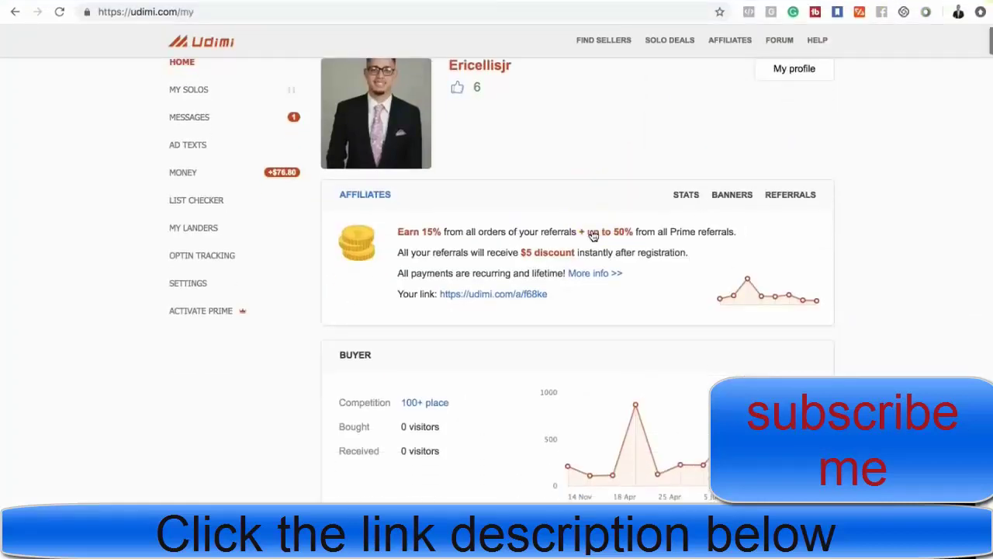
scroll(593, 235, down, 2)
scroll(594, 235, up, 1)
scroll(594, 235, up, 2)
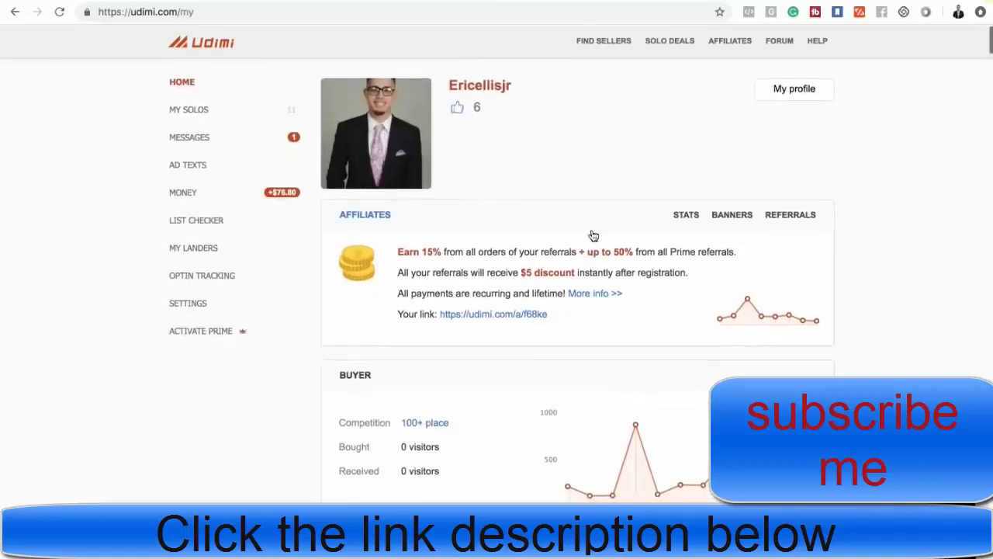
click(206, 113)
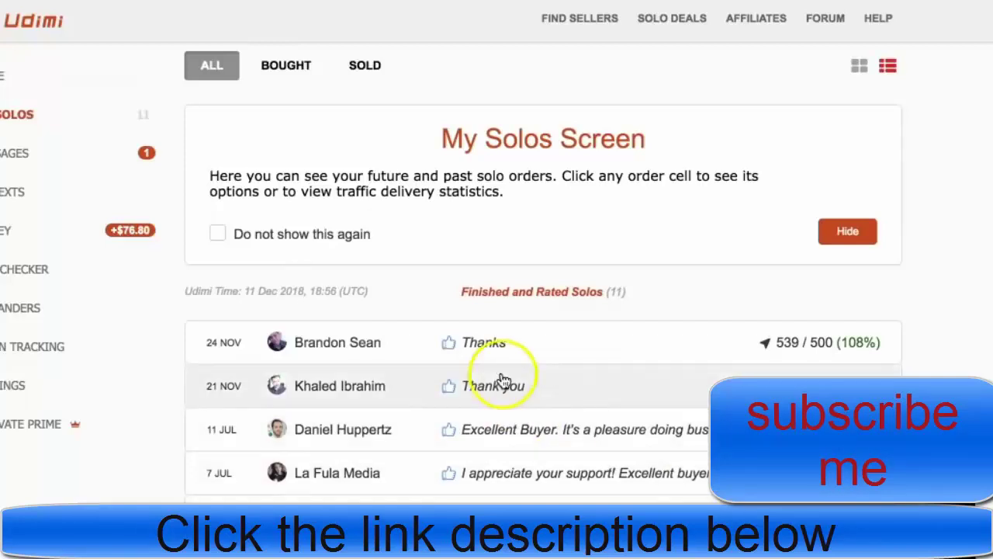
click(7, 76)
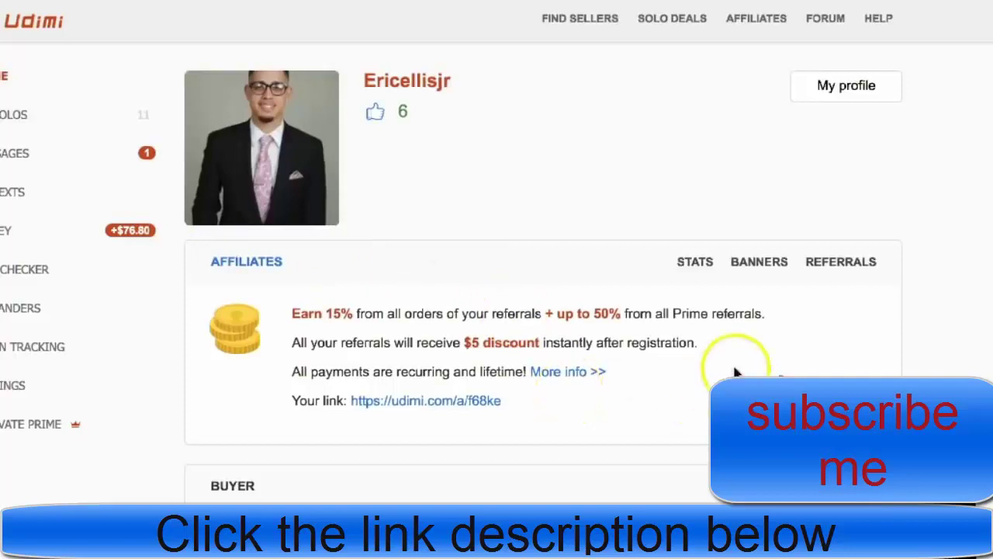
click(556, 25)
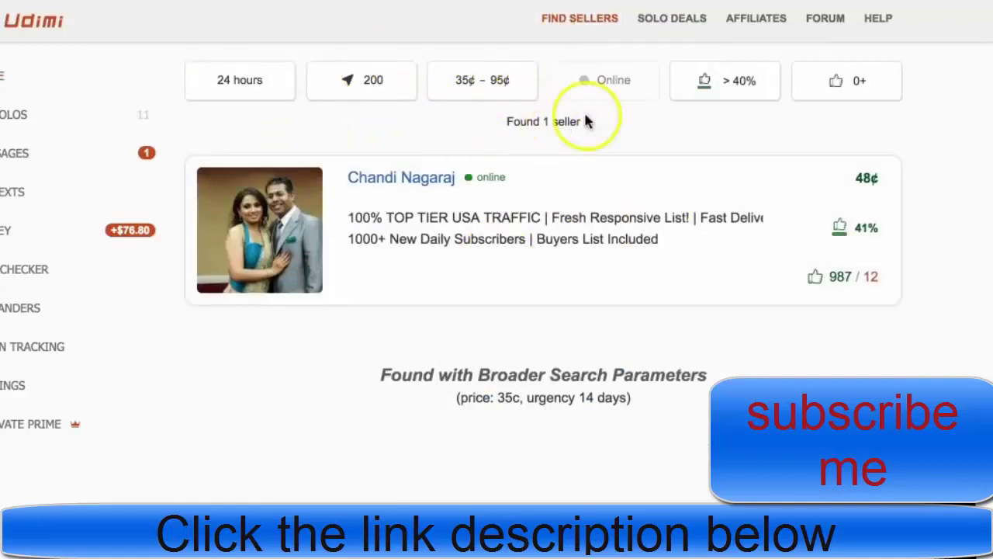
Step: Lower the sales filter from above 40% to above 30% and browse the five sellers
click(741, 95)
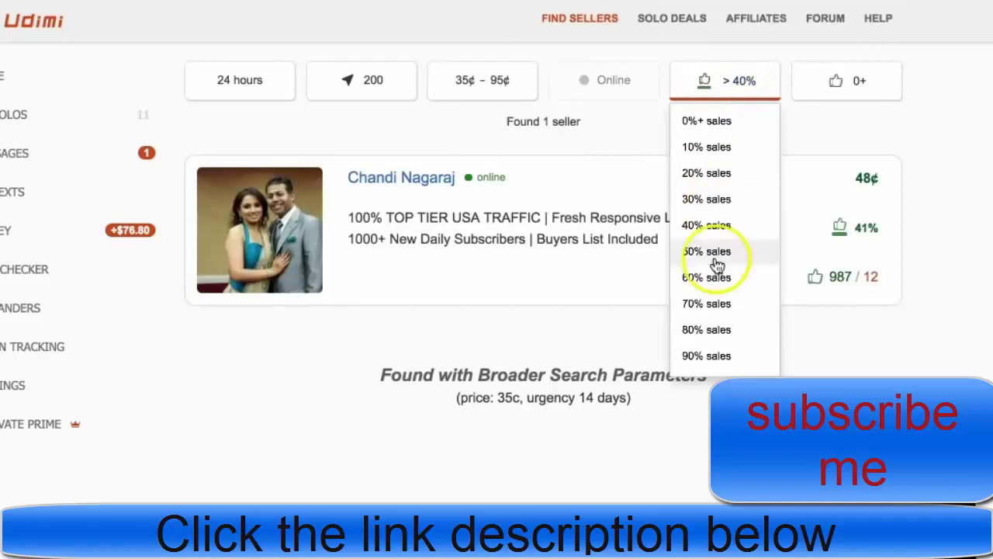
click(710, 200)
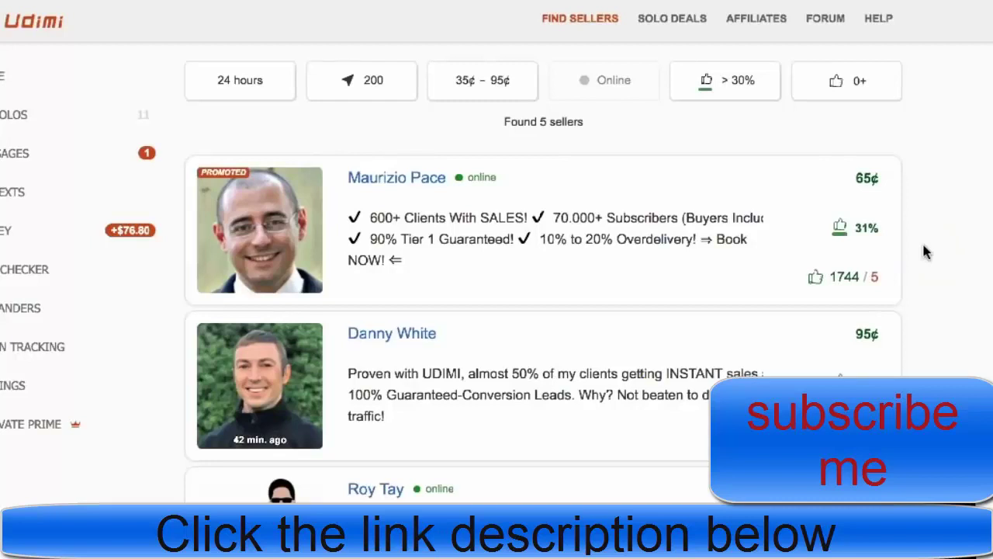
scroll(923, 250, down, 1)
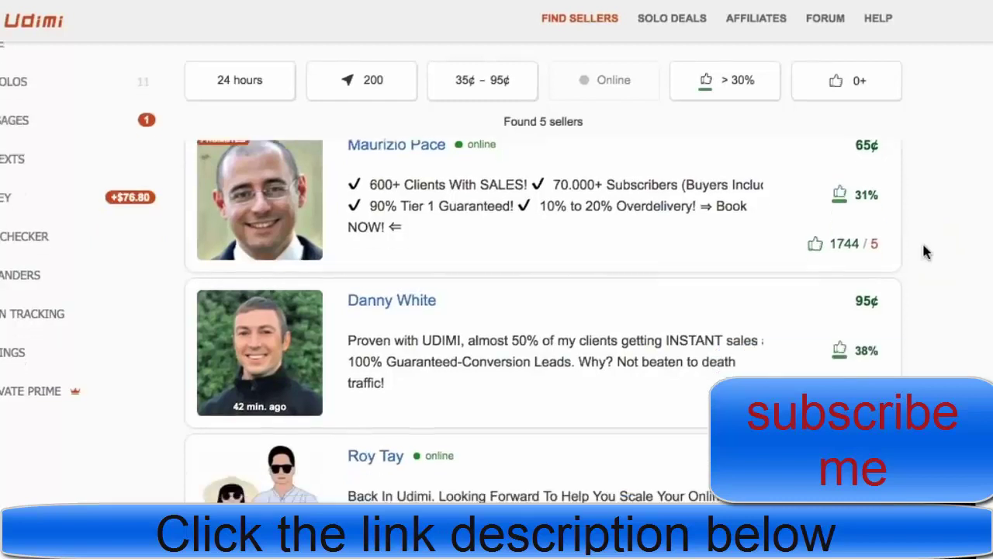
scroll(923, 250, down, 2)
scroll(924, 250, down, 2)
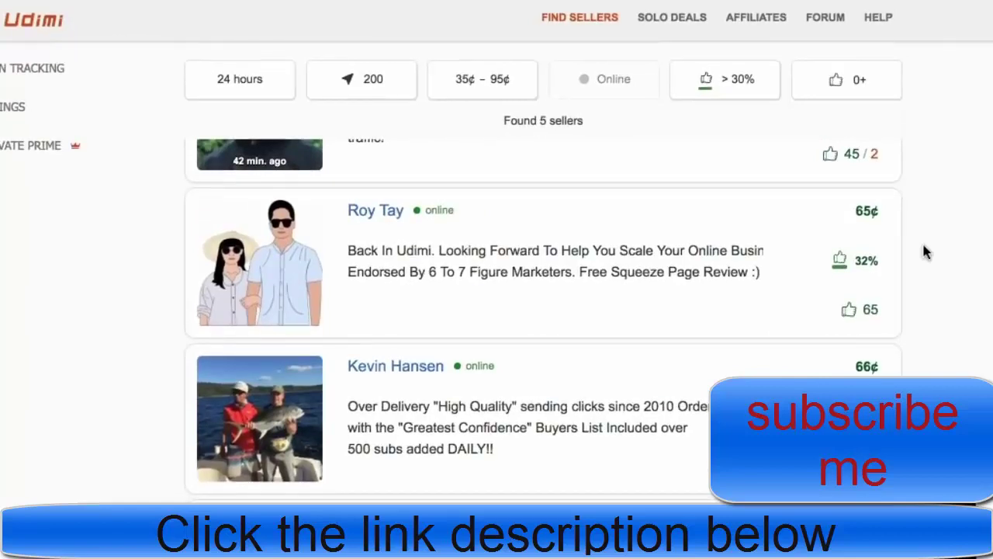
scroll(923, 250, up, 2)
scroll(924, 250, up, 4)
scroll(923, 250, down, 3)
scroll(923, 249, down, 3)
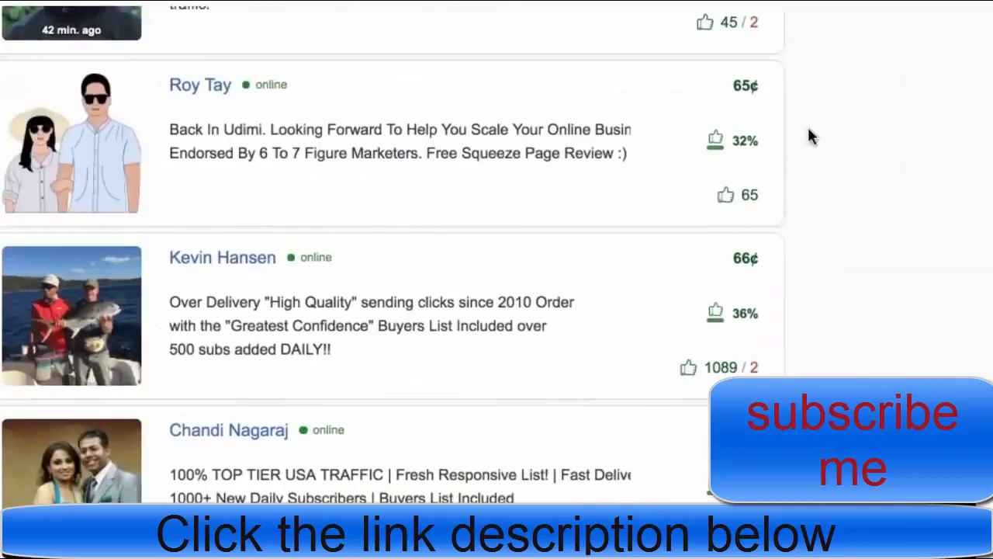
scroll(809, 137, up, 3)
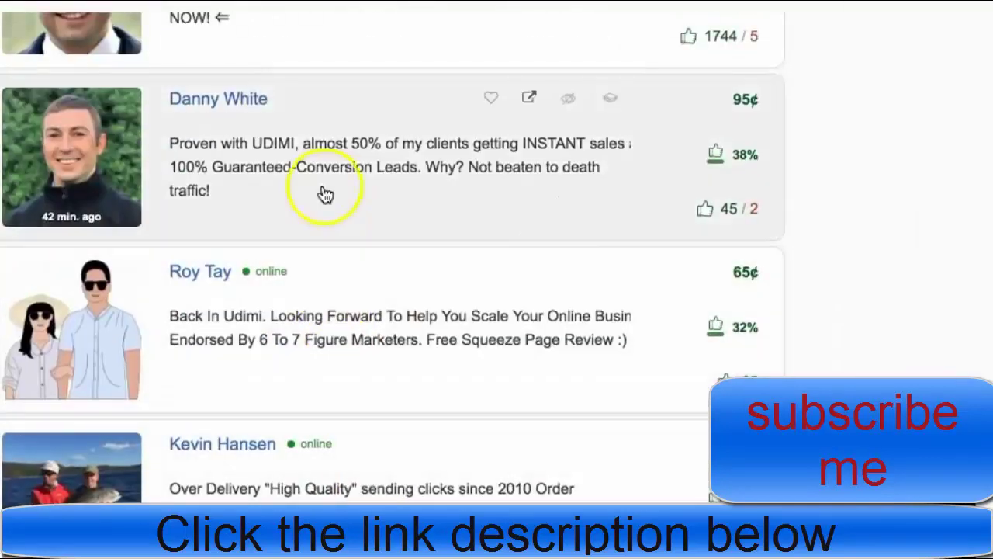
scroll(325, 194, up, 2)
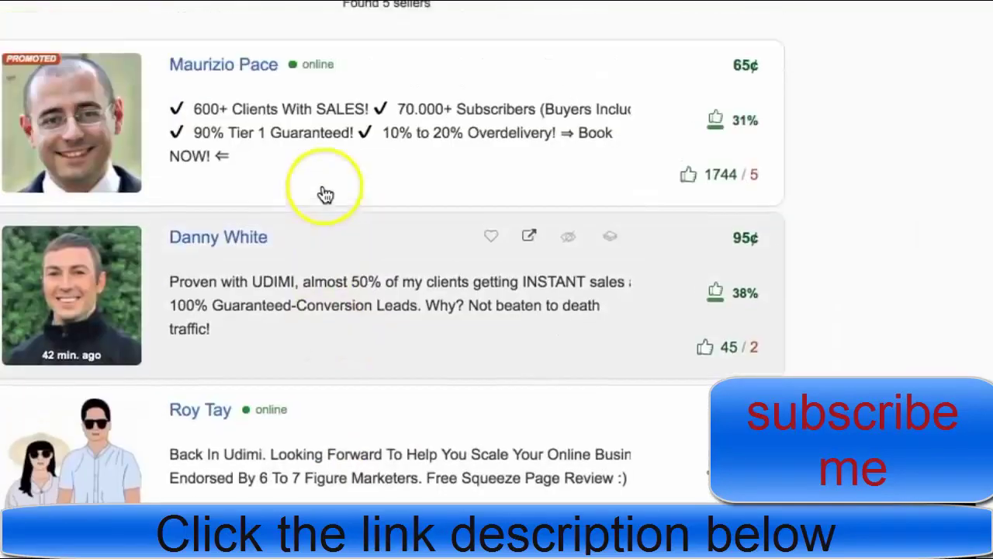
scroll(707, 245, down, 1)
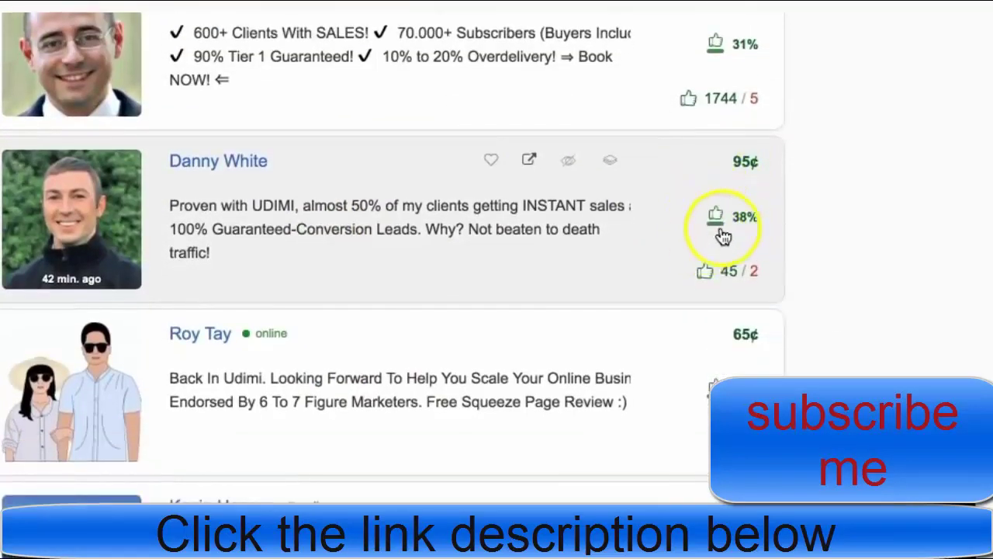
scroll(717, 232, down, 1)
scroll(722, 233, down, 3)
scroll(698, 487, up, 2)
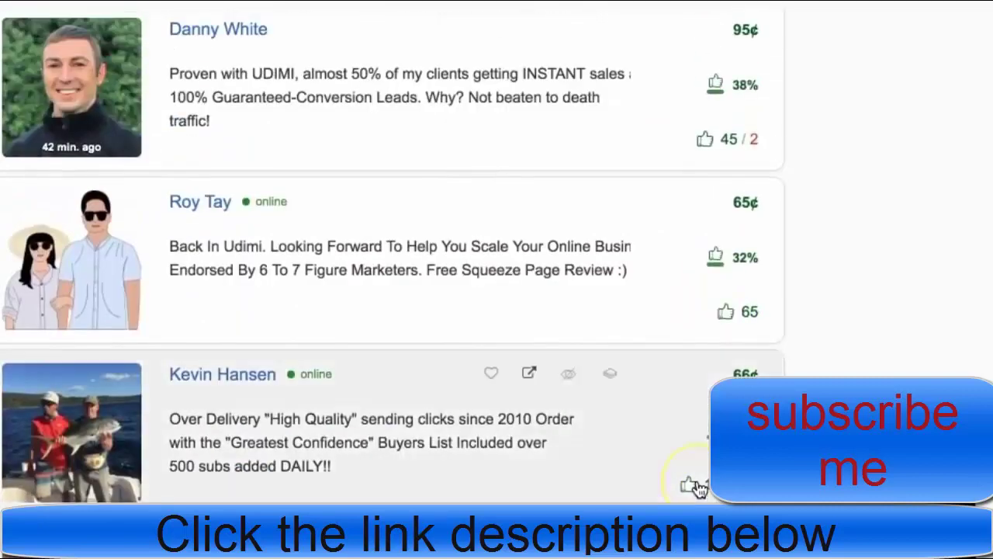
scroll(683, 477, up, 2)
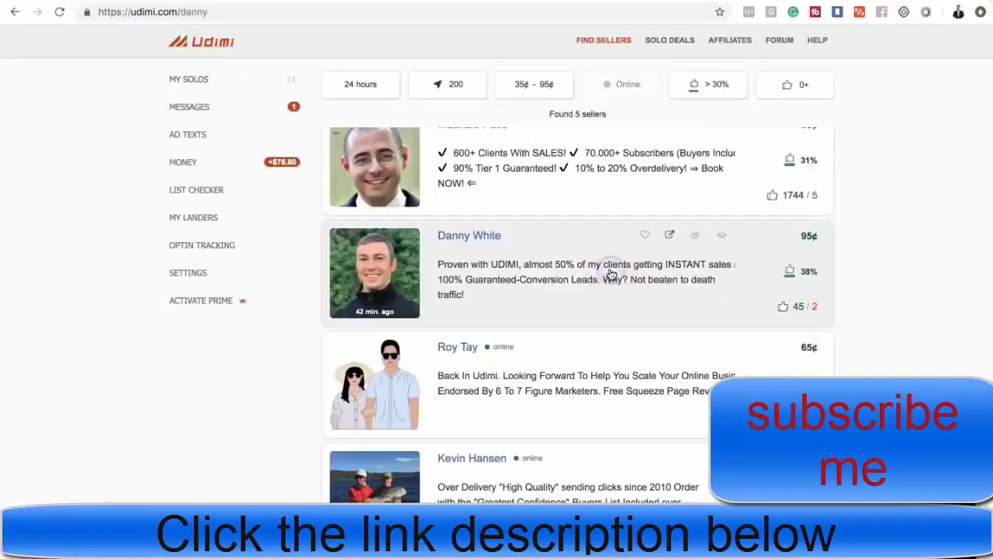
Step: Open the 95¢ seller's page and scroll down to the order panel
click(611, 275)
scroll(610, 274, down, 1)
scroll(610, 274, down, 2)
scroll(611, 275, down, 2)
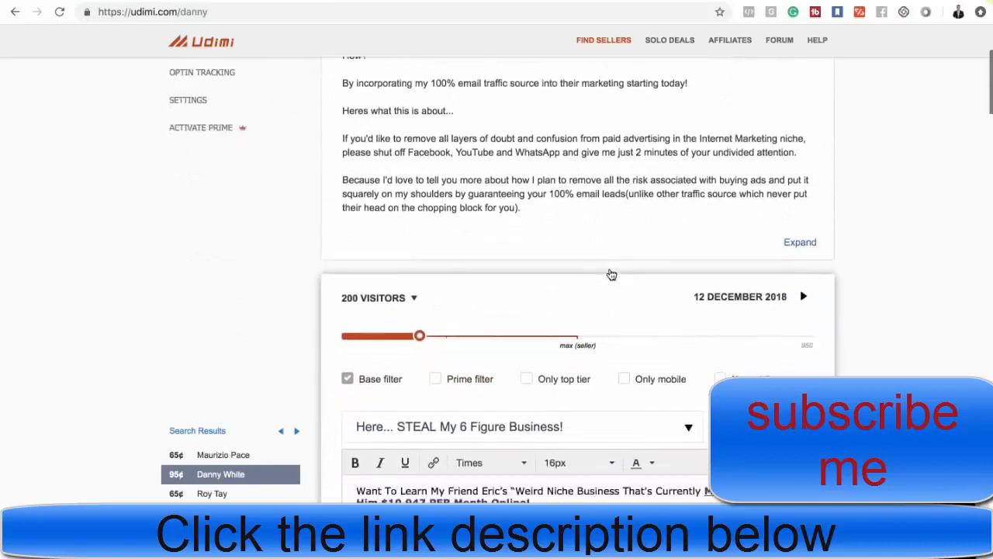
scroll(611, 275, down, 1)
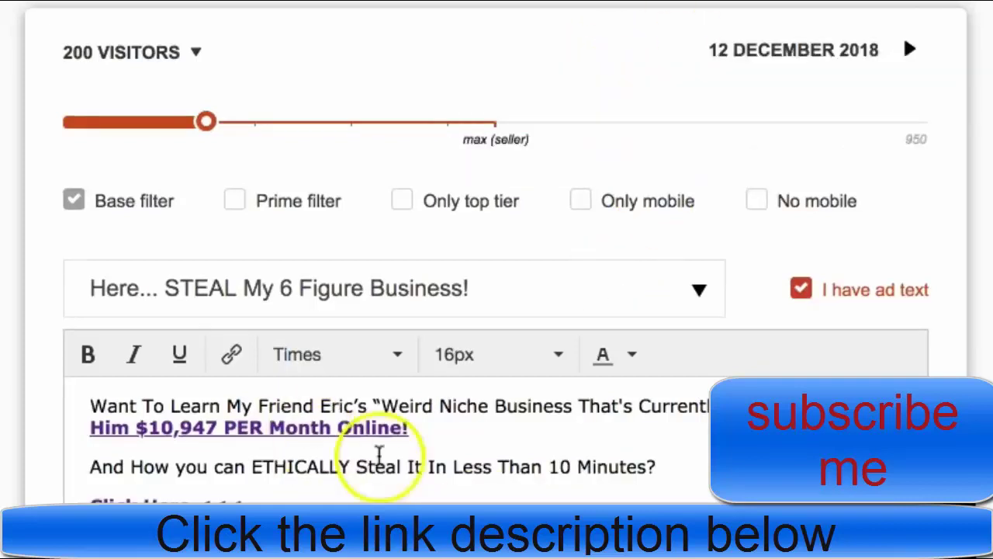
scroll(465, 473, down, 2)
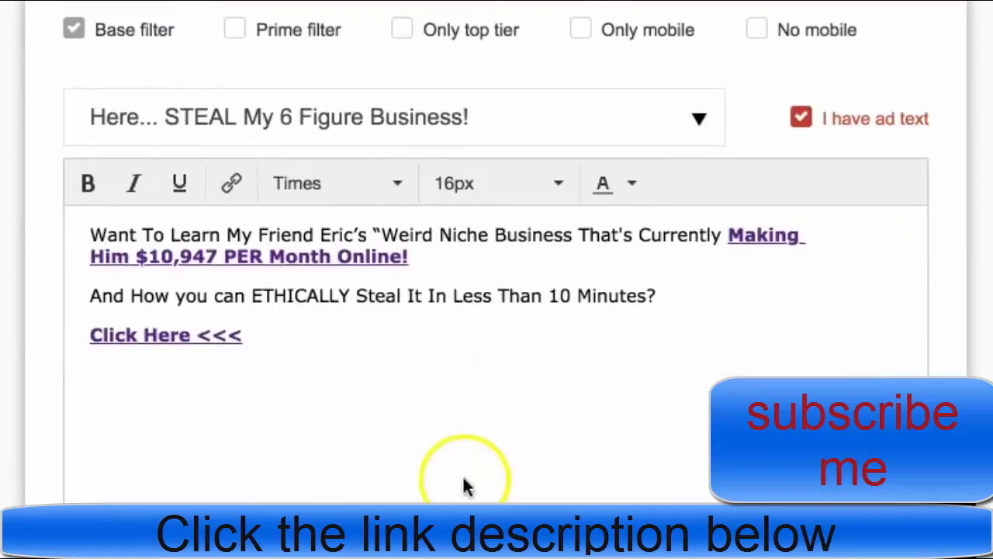
Step: Set the 200-visitor order with no ad text, keeping the affiliatesplaybook.com link
click(300, 350)
click(800, 117)
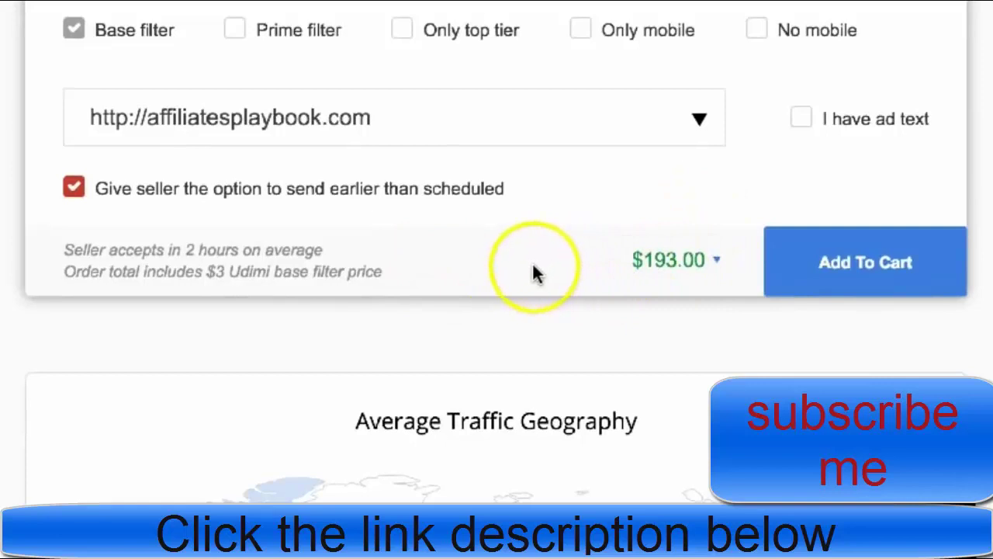
drag(407, 118, 108, 105)
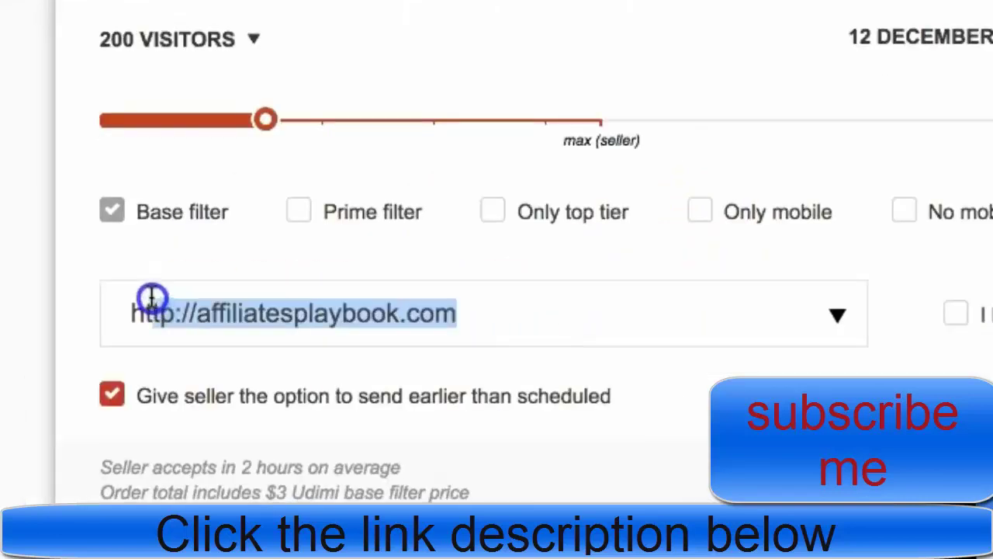
click(225, 303)
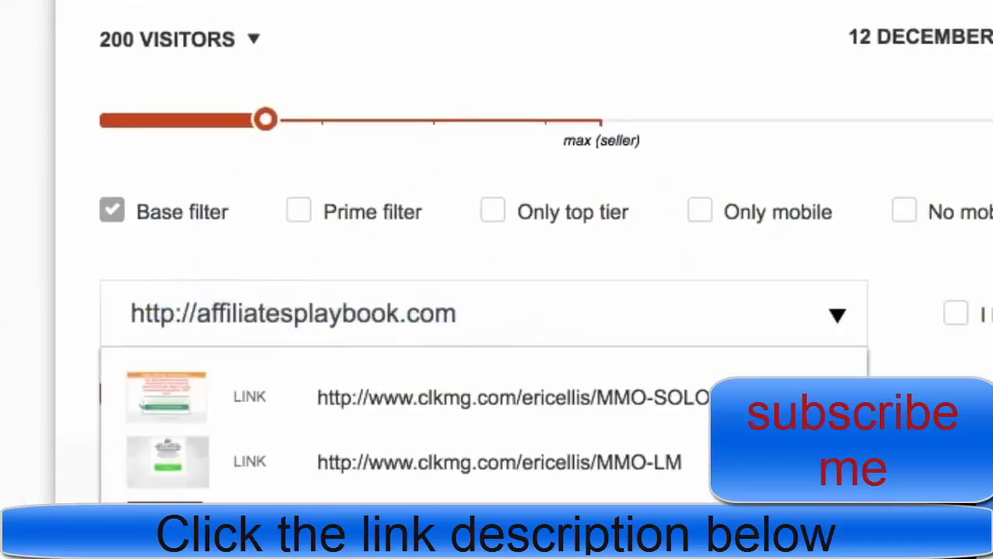
click(336, 303)
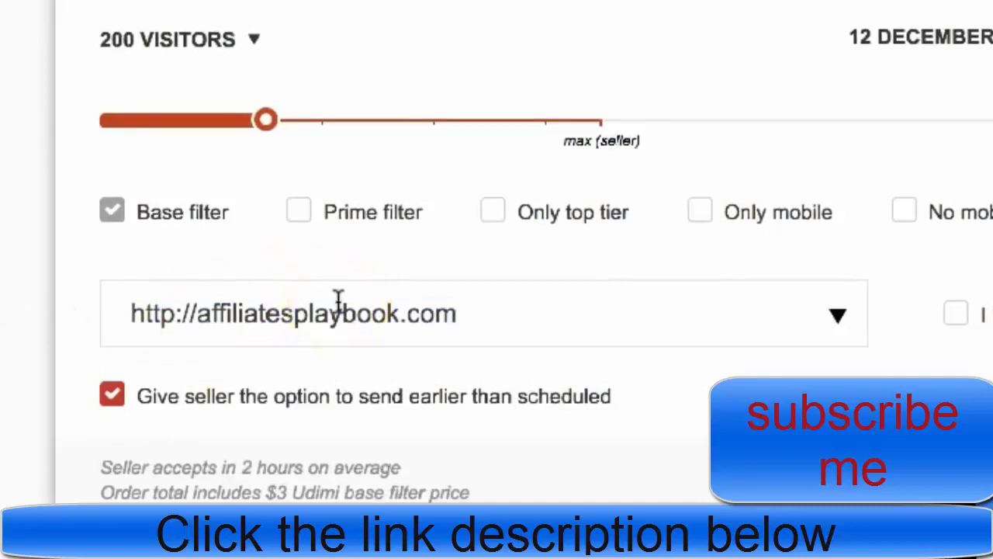